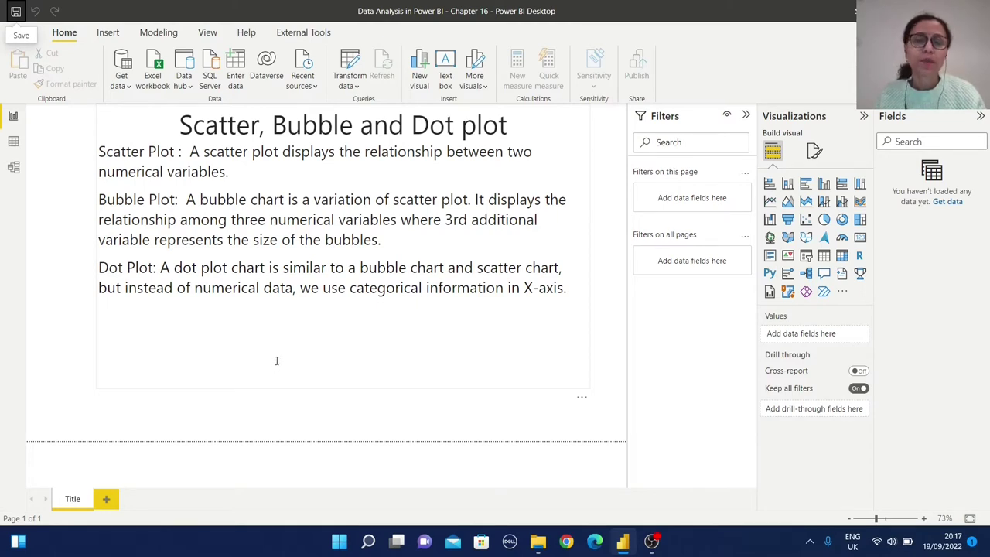
Add a new report page and load the financials table from the built-in sample dataset
{"action": "left_click", "coordinate": [107, 499]}
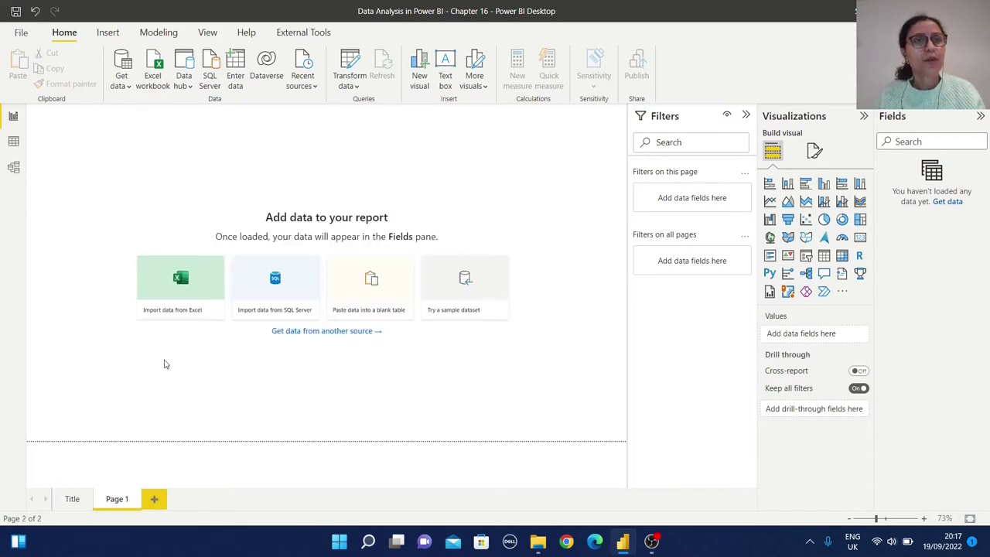
{"action": "left_click", "coordinate": [246, 33]}
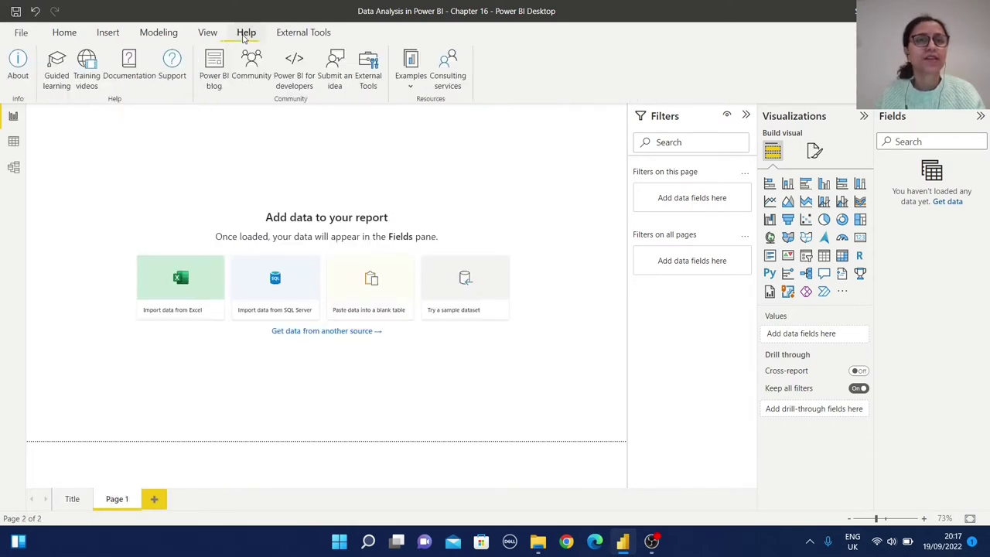
{"action": "left_click", "coordinate": [412, 83]}
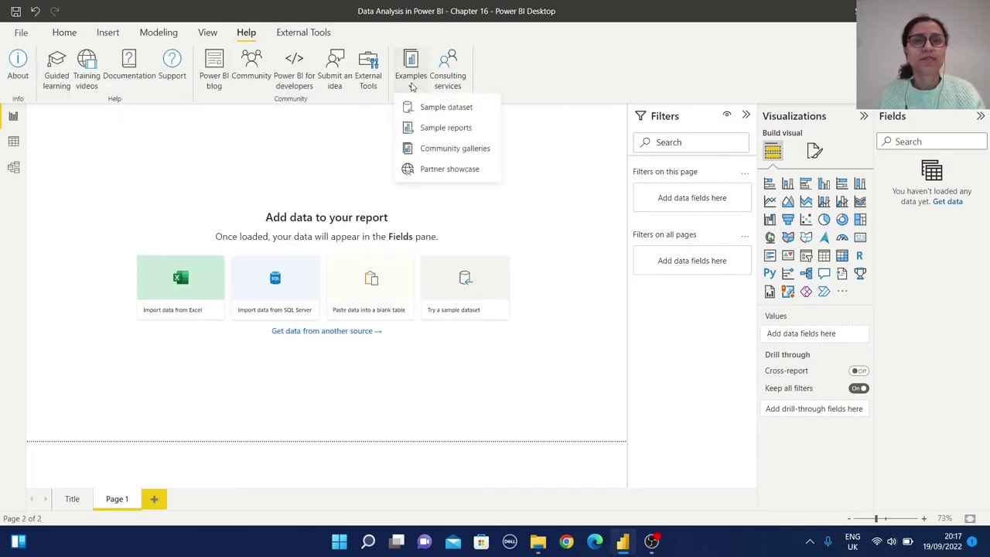
{"action": "left_click", "coordinate": [444, 110]}
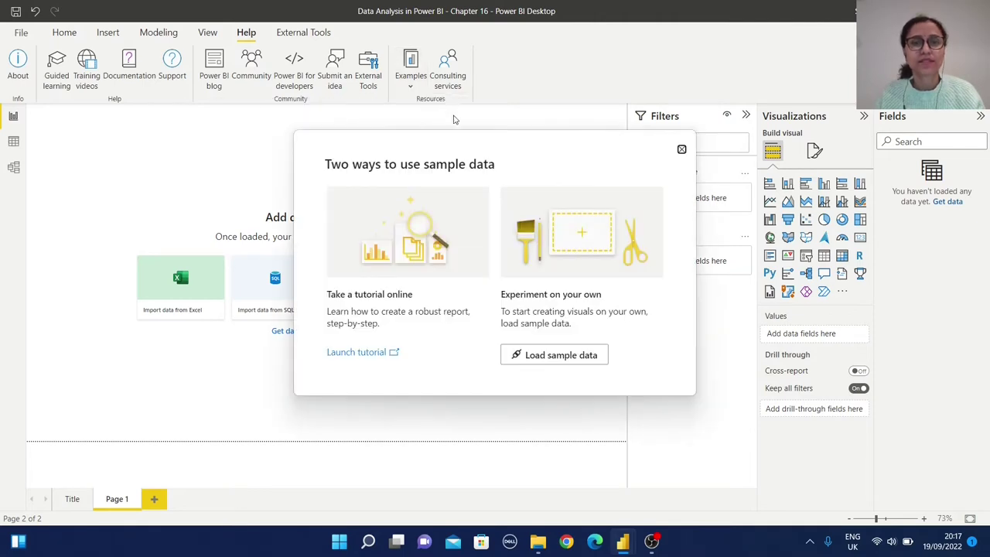
{"action": "left_click", "coordinate": [587, 357]}
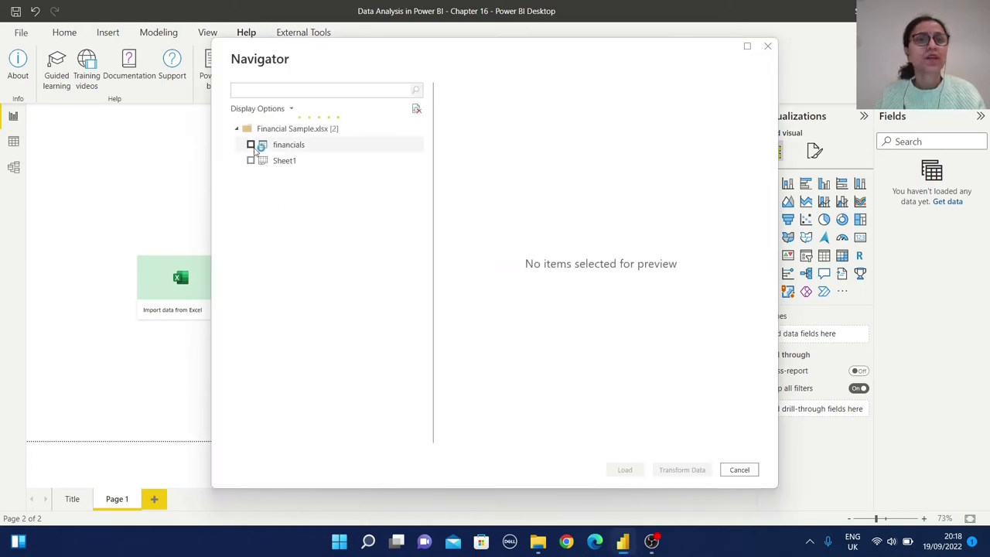
{"action": "left_click", "coordinate": [250, 144]}
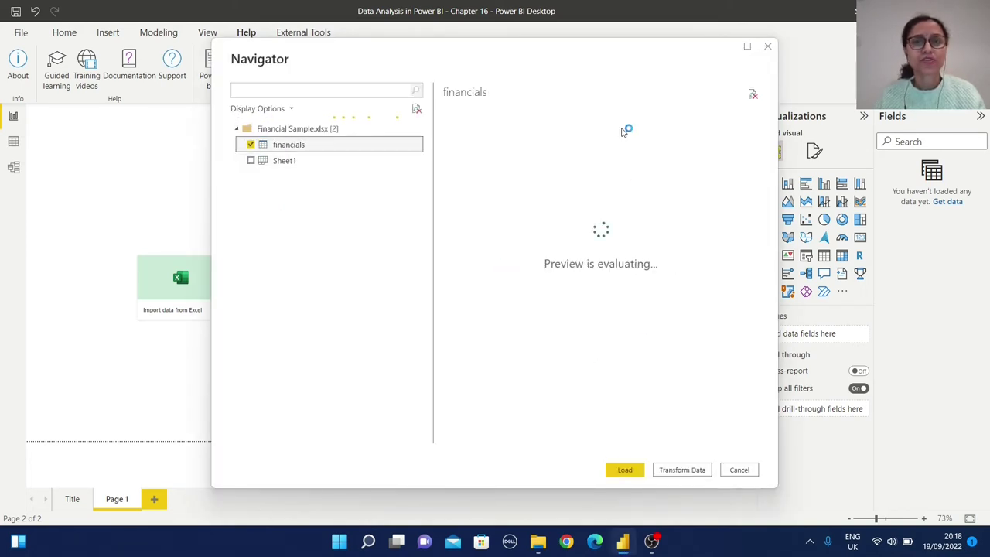
{"action": "mouse_move", "coordinate": [634, 62]}
{"action": "left_mouse_down"}
{"action": "mouse_move", "coordinate": [423, 54]}
{"action": "mouse_move", "coordinate": [642, 53]}
{"action": "left_mouse_up"}
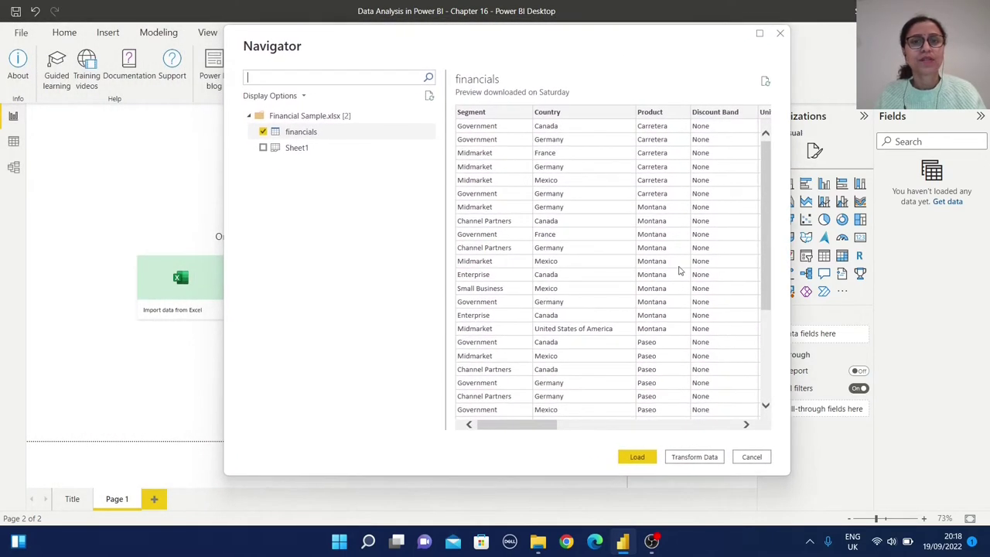
{"action": "left_click", "coordinate": [637, 457]}
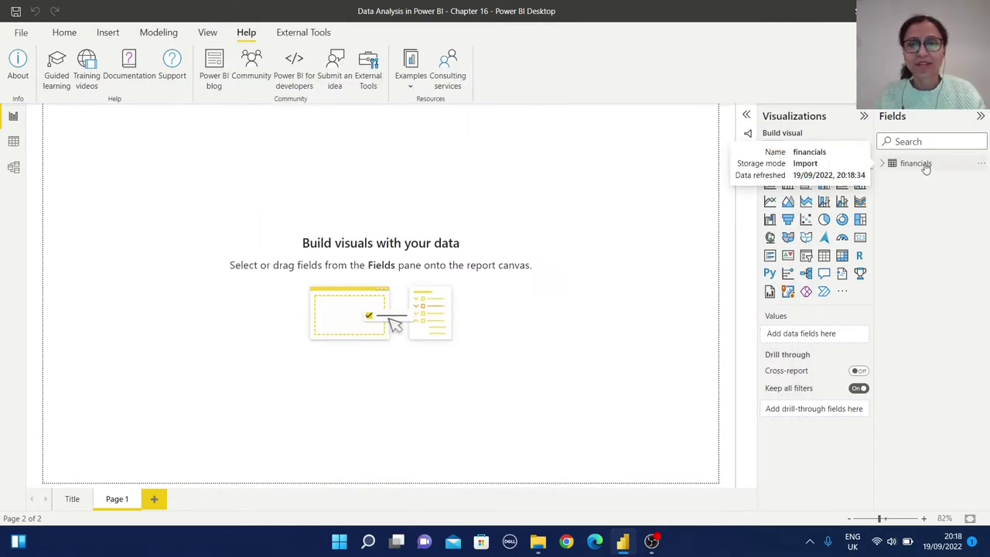
Insert a scatter chart on Page 1 and enlarge it to about half the page width
{"action": "left_click", "coordinate": [883, 164]}
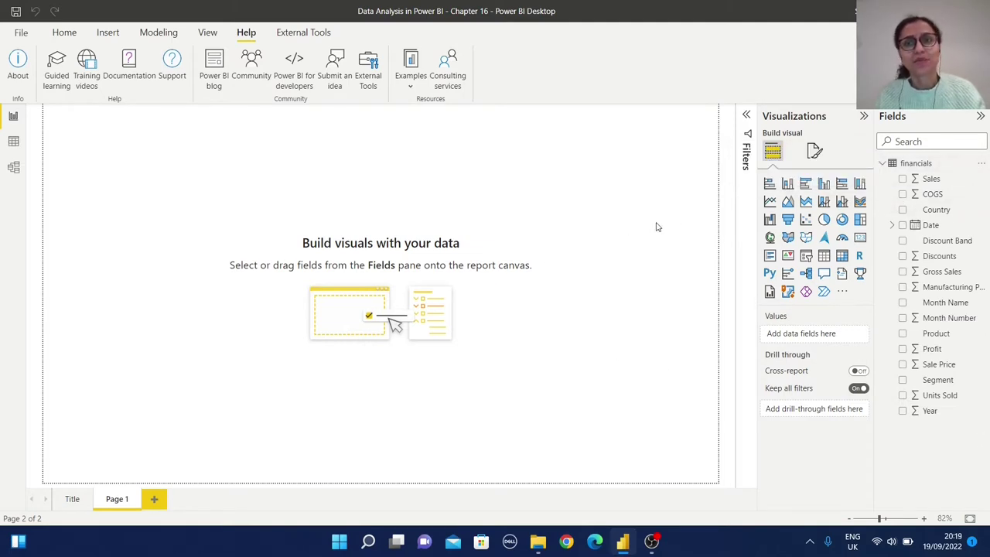
{"action": "left_click", "coordinate": [805, 220]}
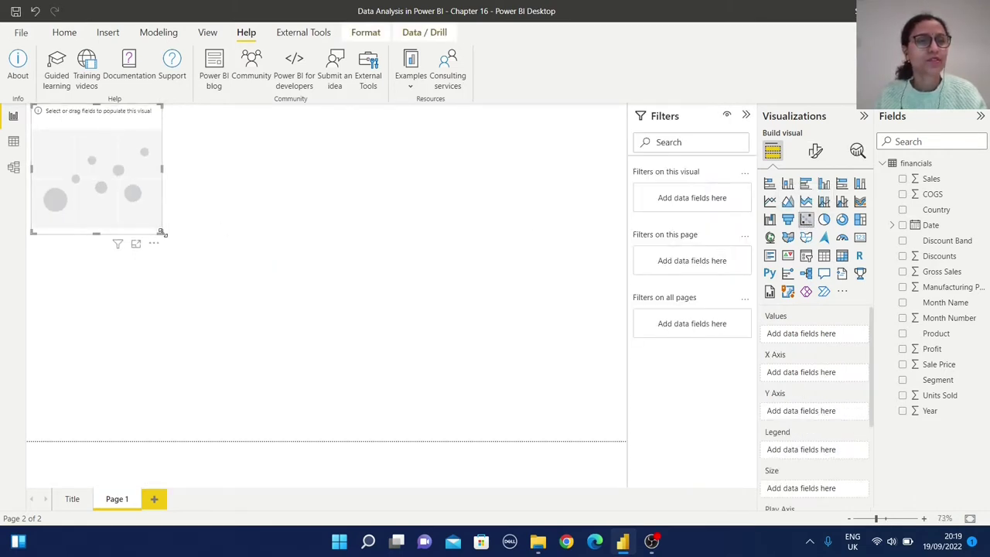
{"action": "left_click_drag", "start_coordinate": [162, 232], "coordinate": [330, 347]}
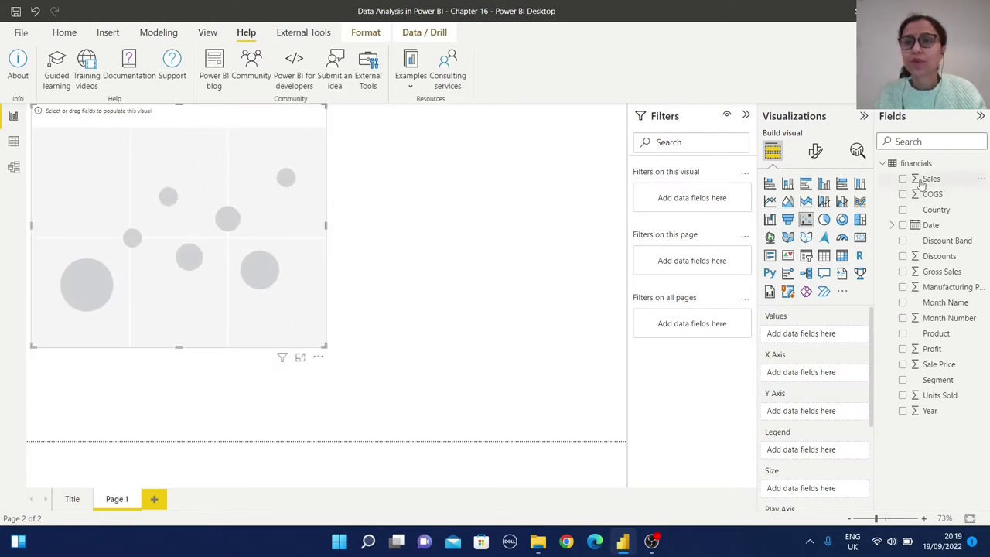
Plot Sales on the scatter chart's X axis and Profit on its Y axis
{"action": "left_click", "coordinate": [903, 179]}
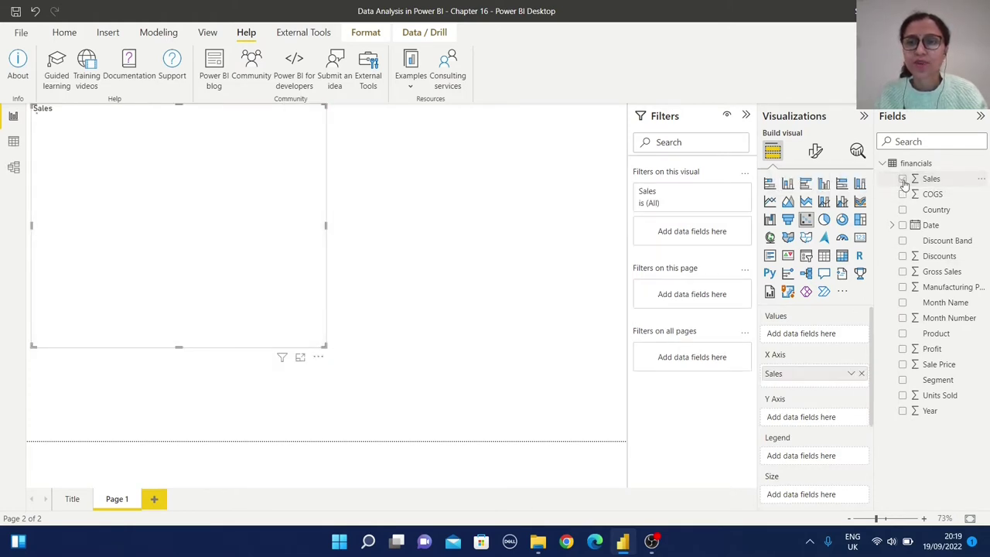
{"action": "left_click", "coordinate": [902, 350]}
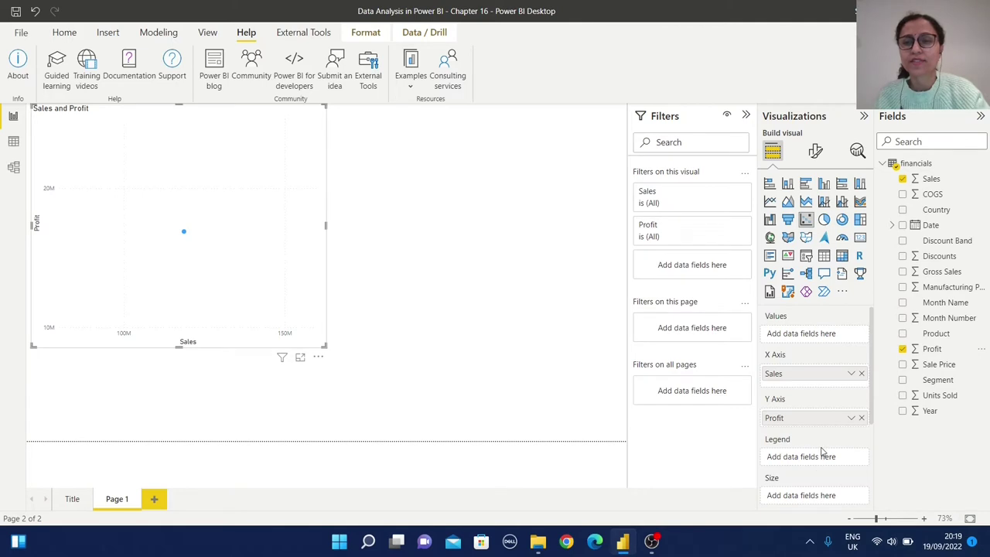
{"action": "scroll", "coordinate": [830, 466], "scroll_direction": "down", "scroll_amount": 2}
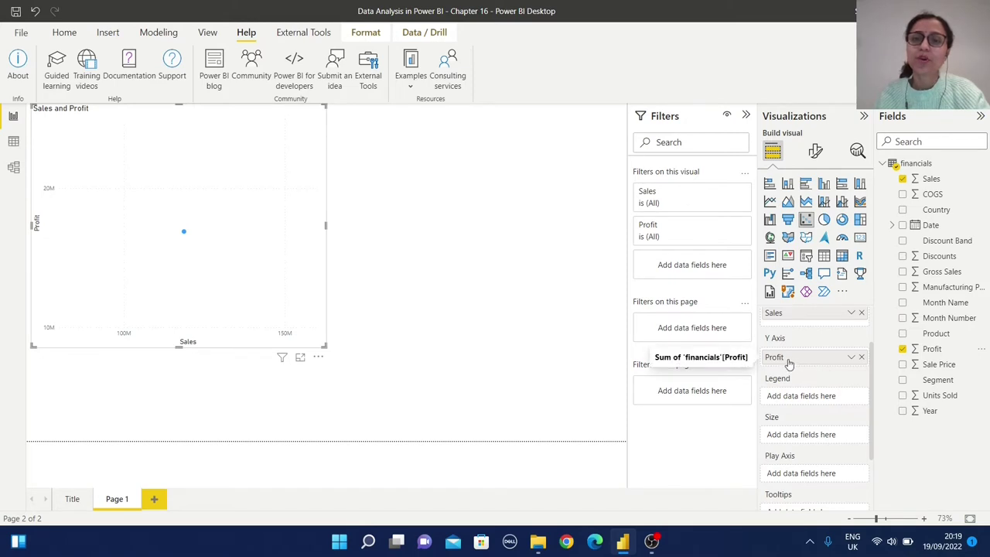
{"action": "scroll", "coordinate": [831, 402], "scroll_direction": "up", "scroll_amount": 2}
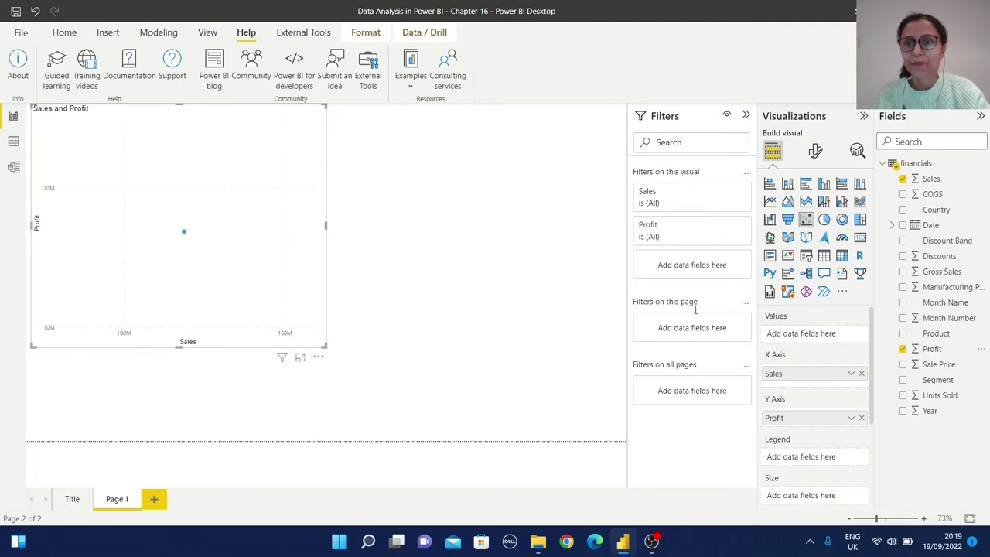
Set both the Sales and Profit axis fields of the scatter chart to Don't summarize
{"action": "left_click", "coordinate": [852, 374]}
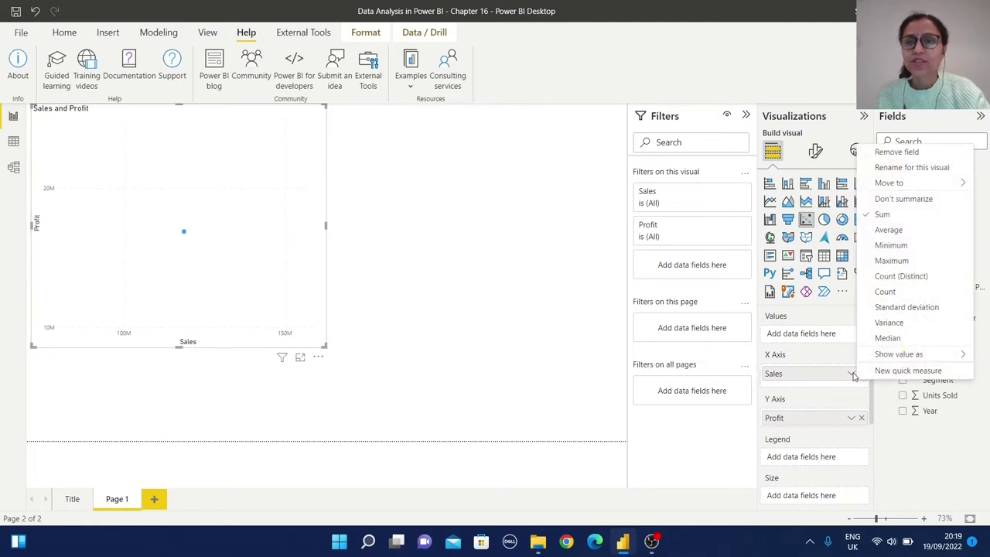
{"action": "left_click", "coordinate": [897, 200]}
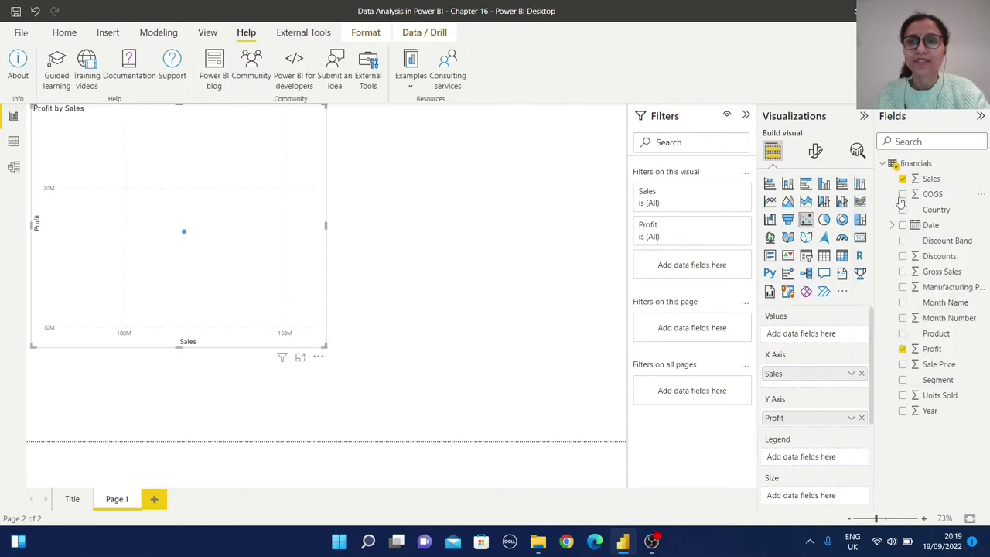
{"action": "left_click", "coordinate": [851, 417]}
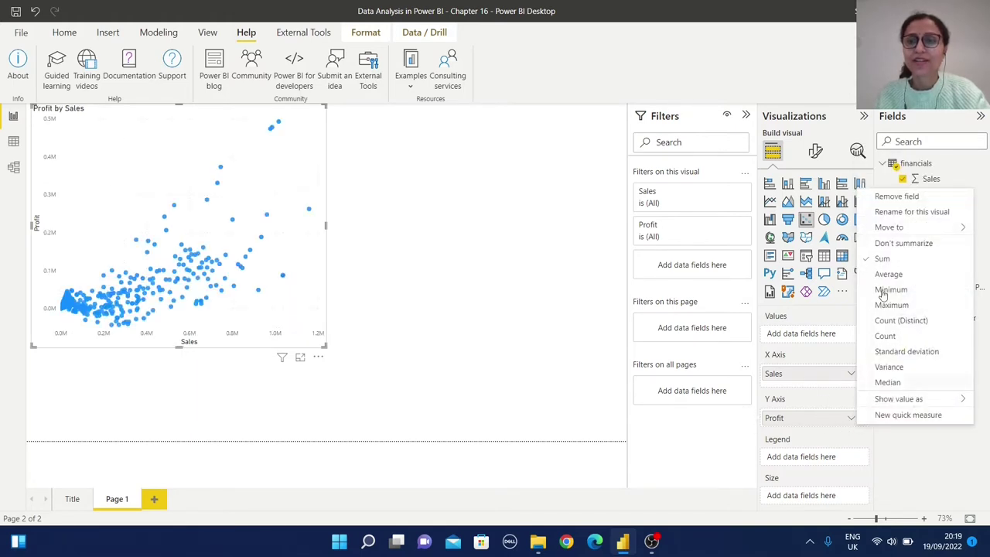
{"action": "left_click", "coordinate": [893, 244]}
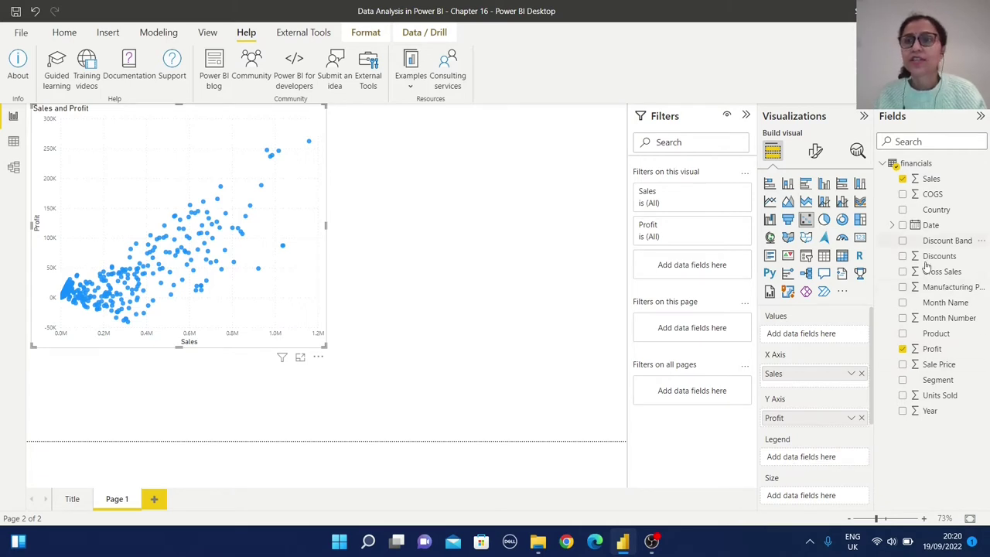
Use Segment as the scatter chart's legend rather than its values, and enlarge the chart slightly
{"action": "left_click", "coordinate": [902, 380]}
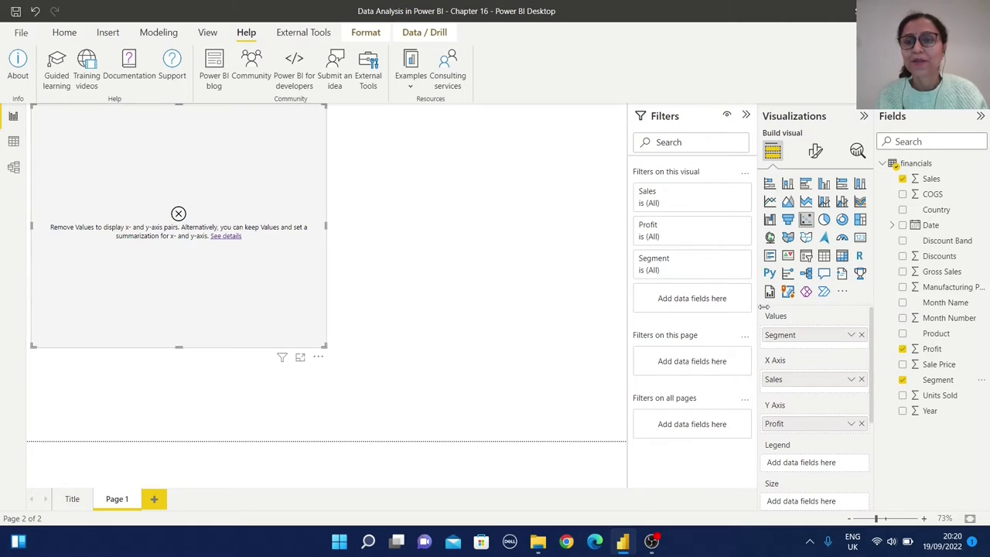
{"action": "left_click_drag", "start_coordinate": [806, 337], "coordinate": [799, 462]}
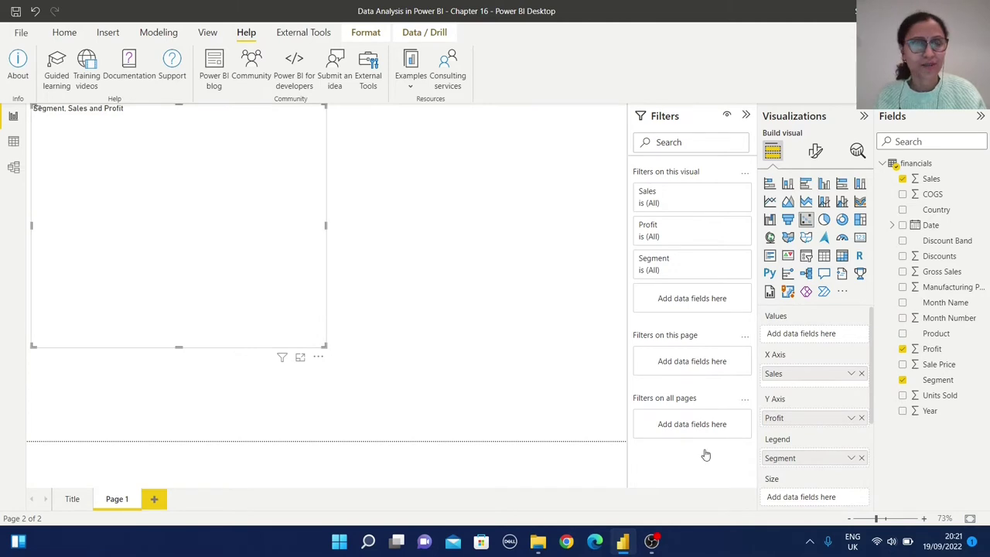
{"action": "left_click_drag", "start_coordinate": [331, 349], "coordinate": [345, 389]}
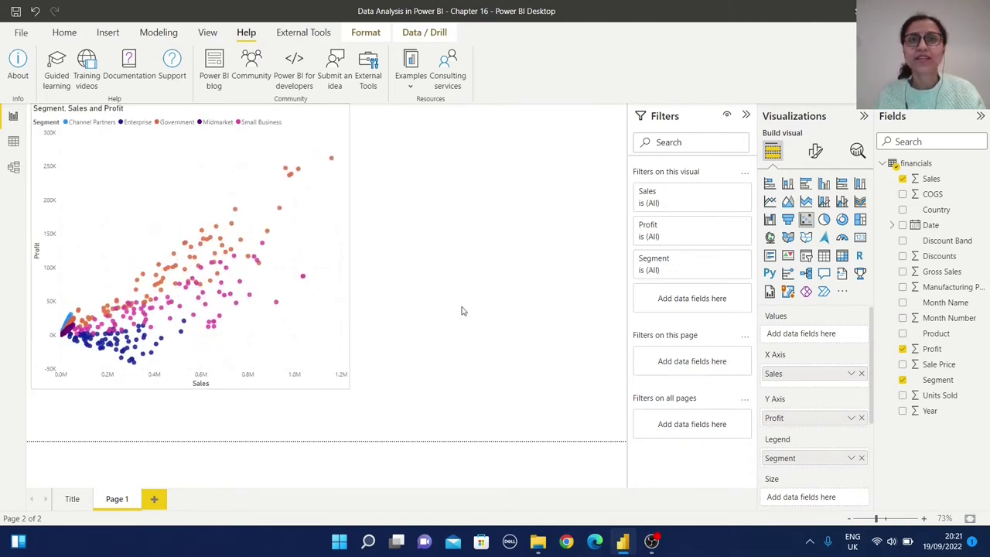
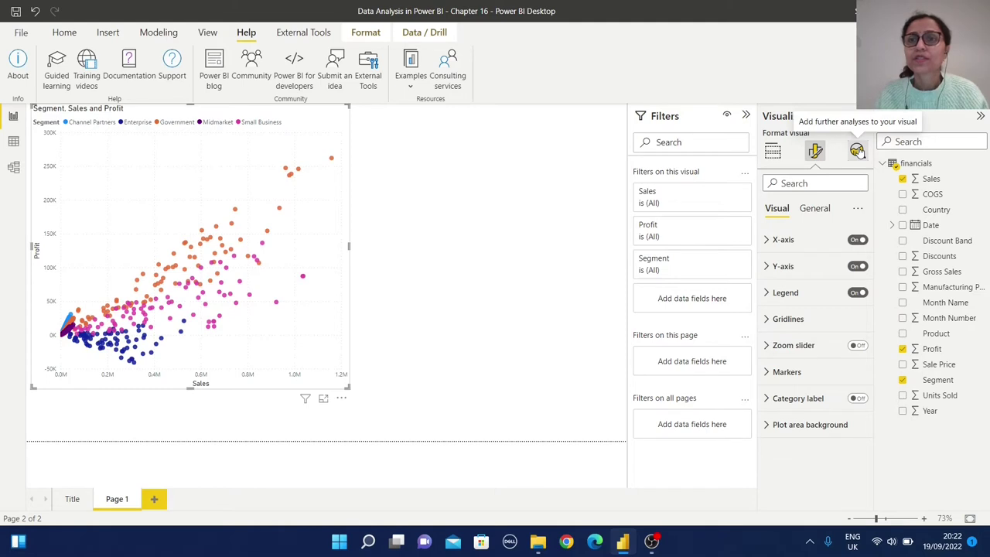
Turn on the trend line and symmetry shading for the scatter chart
{"action": "left_click", "coordinate": [857, 151]}
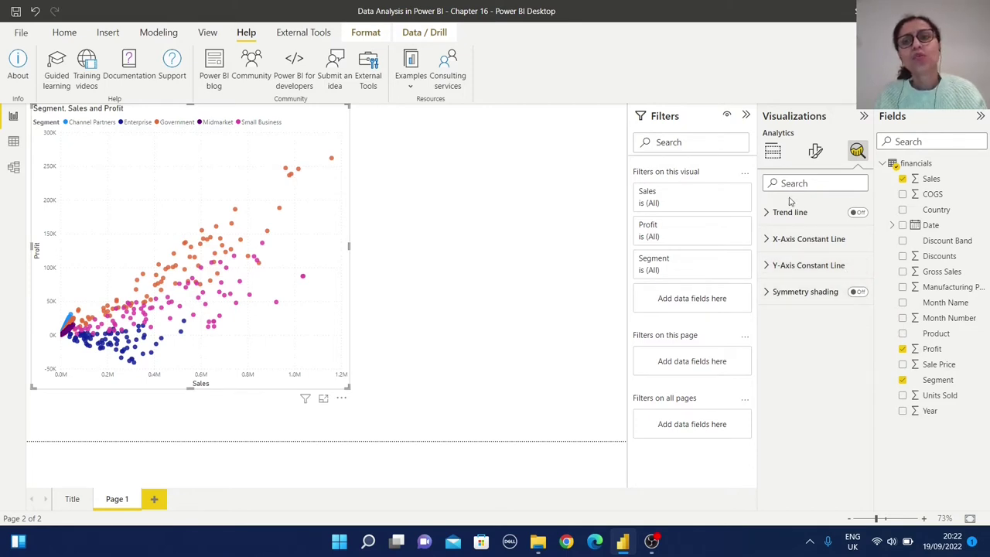
{"action": "left_click", "coordinate": [860, 214]}
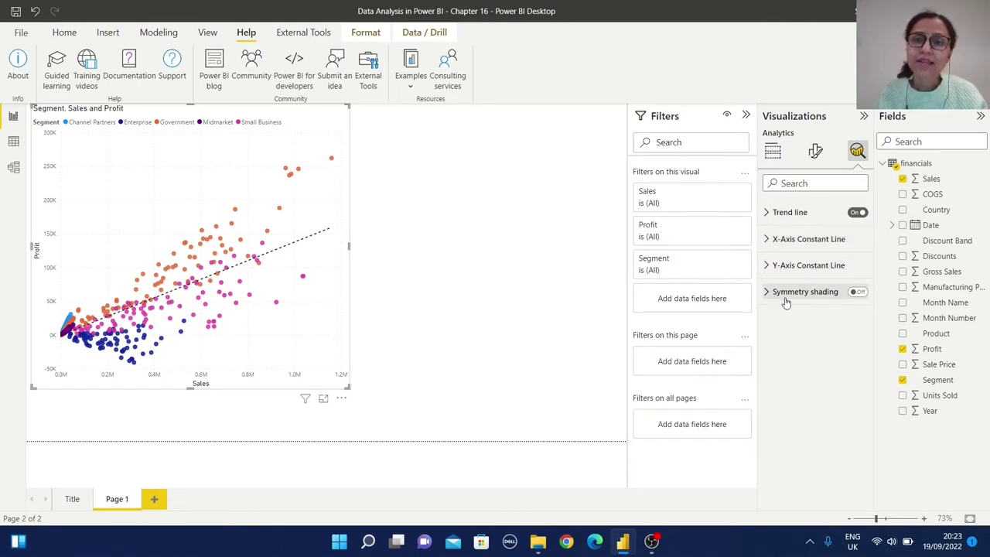
{"action": "left_click", "coordinate": [859, 293]}
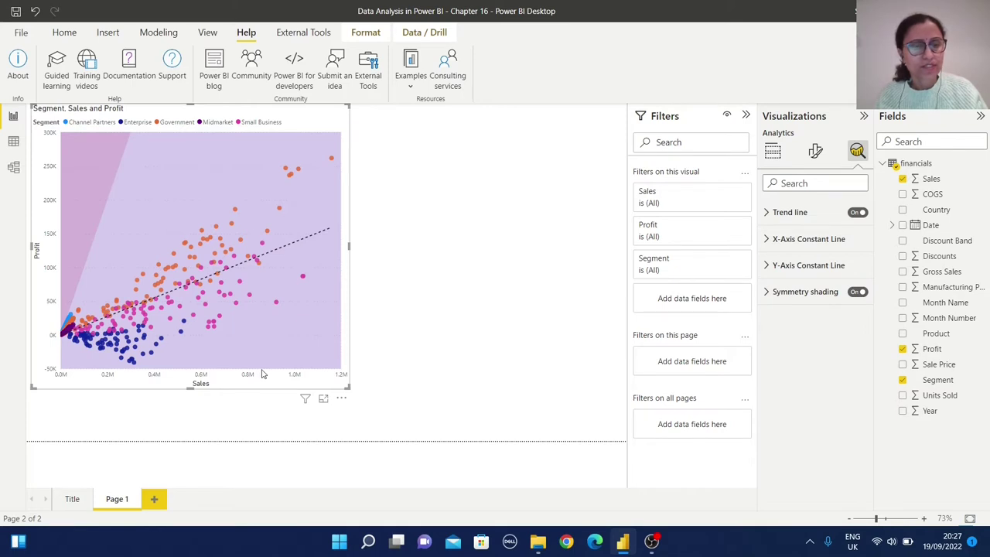
Add another report page, paste a copy of the scatter chart there and shift it slightly away from the page corner
{"action": "left_click", "coordinate": [155, 499]}
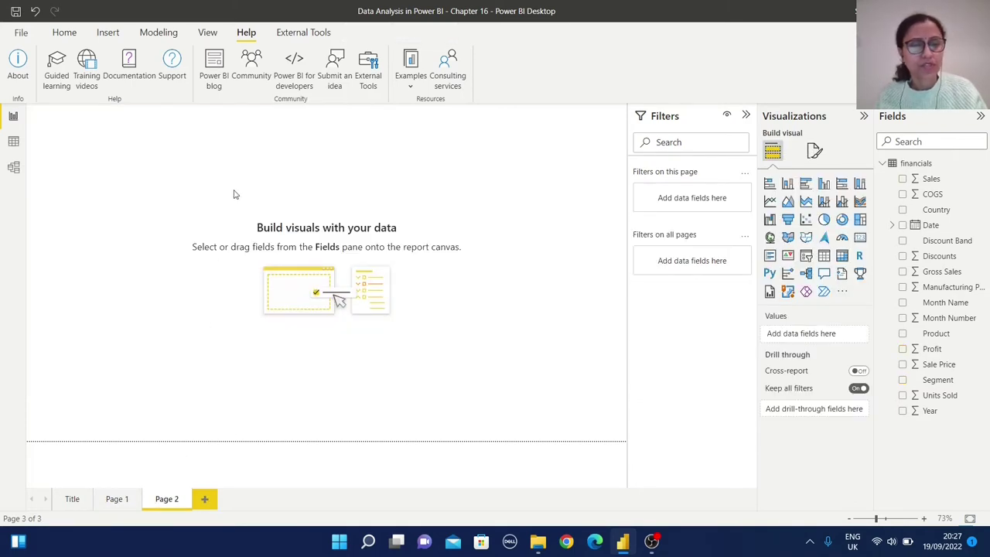
{"action": "key", "text": "ctrl+v"}
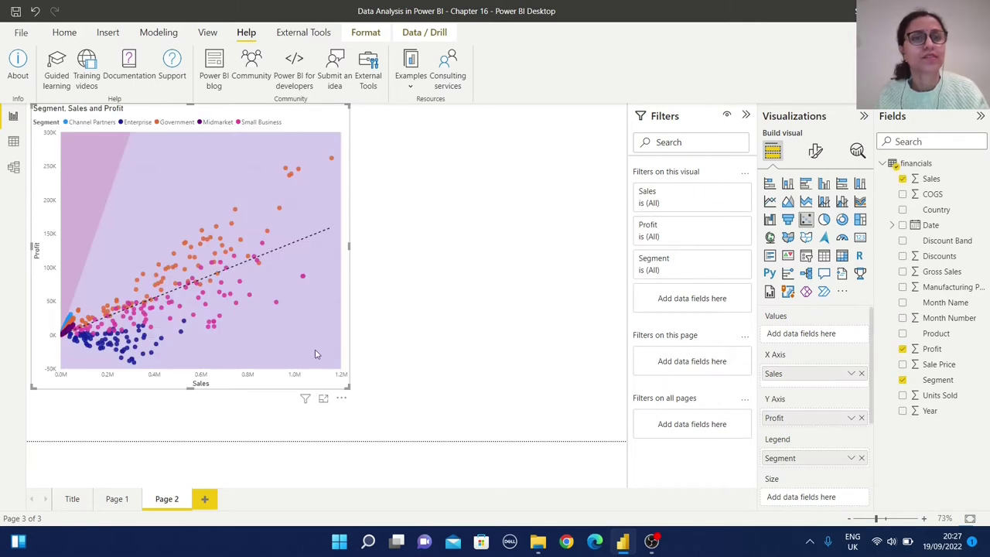
{"action": "left_click_drag", "start_coordinate": [325, 391], "coordinate": [372, 398]}
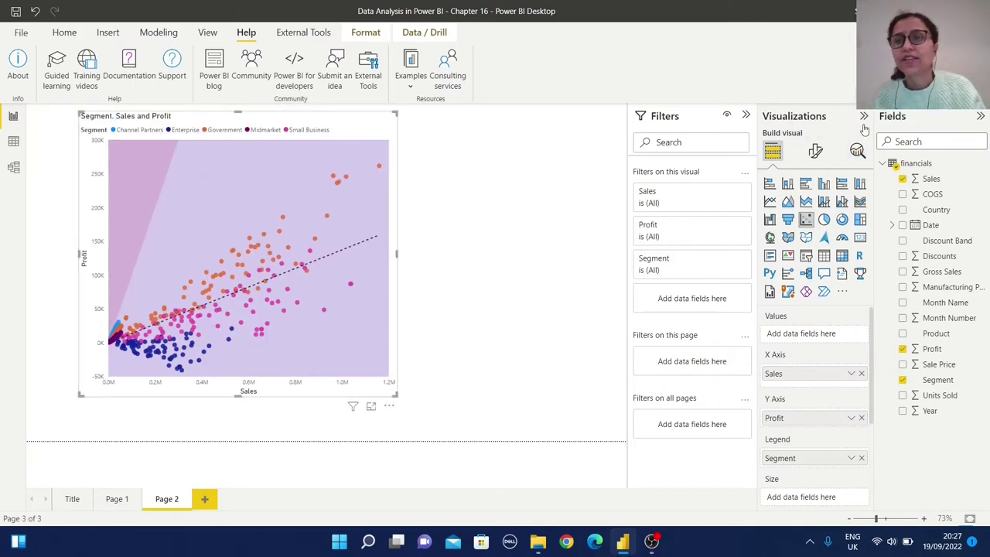
Turn off symmetry shading and the trend line on the copied chart on Page 2
{"action": "left_click", "coordinate": [857, 151]}
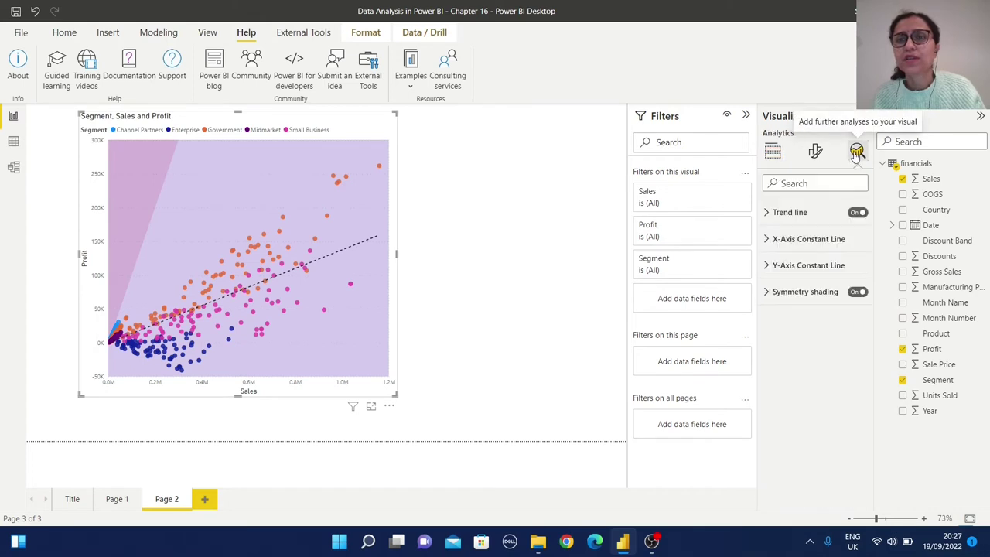
{"action": "left_click", "coordinate": [857, 292]}
{"action": "left_click", "coordinate": [855, 214]}
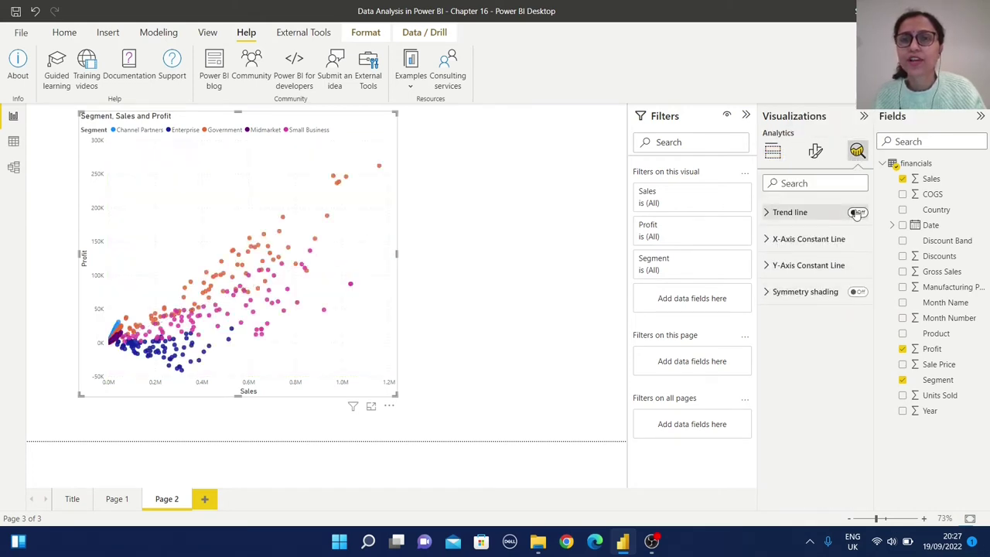
Make the copied chart a bubble chart sized by Discounts, and check the summarization options without changing them
{"action": "left_click", "coordinate": [774, 152]}
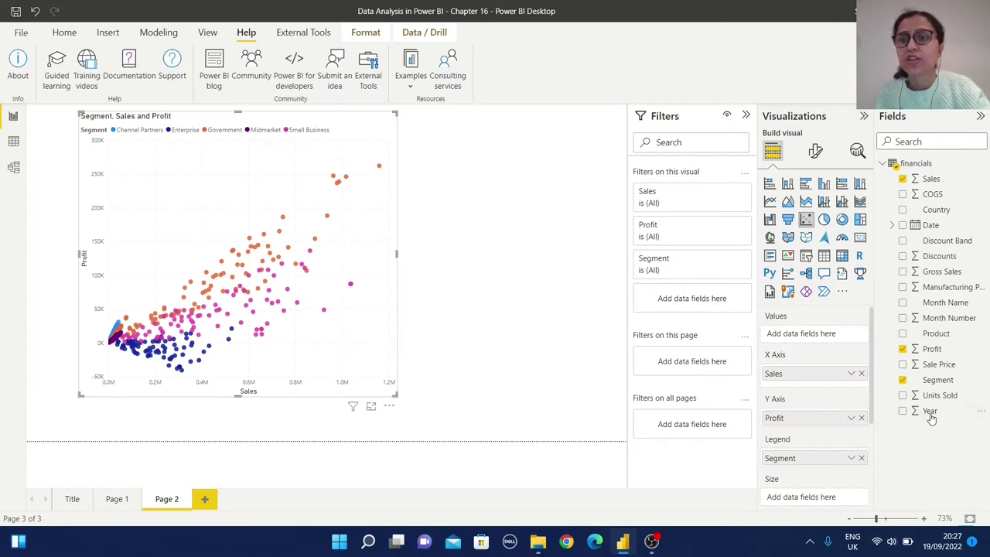
{"action": "left_click_drag", "start_coordinate": [938, 256], "coordinate": [816, 497]}
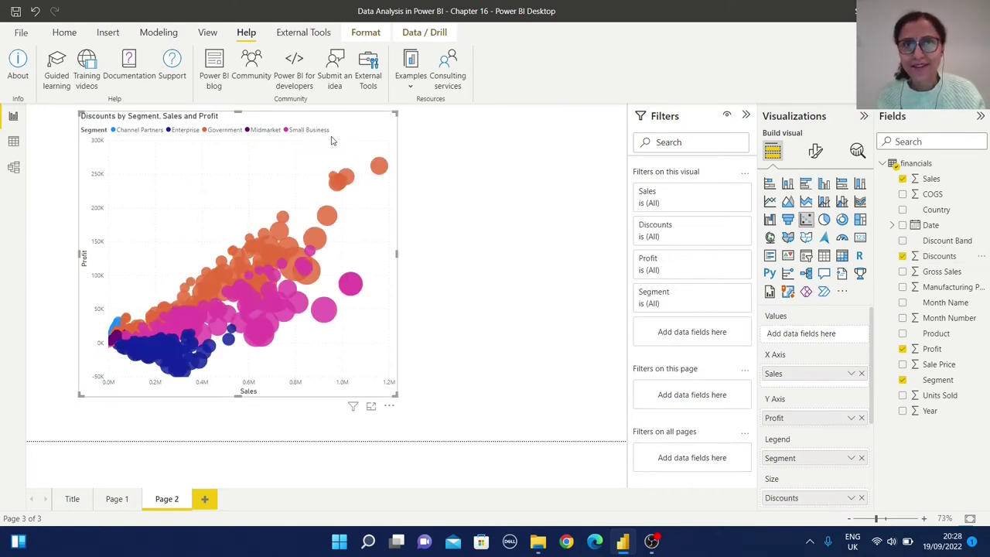
{"action": "left_click", "coordinate": [851, 501]}
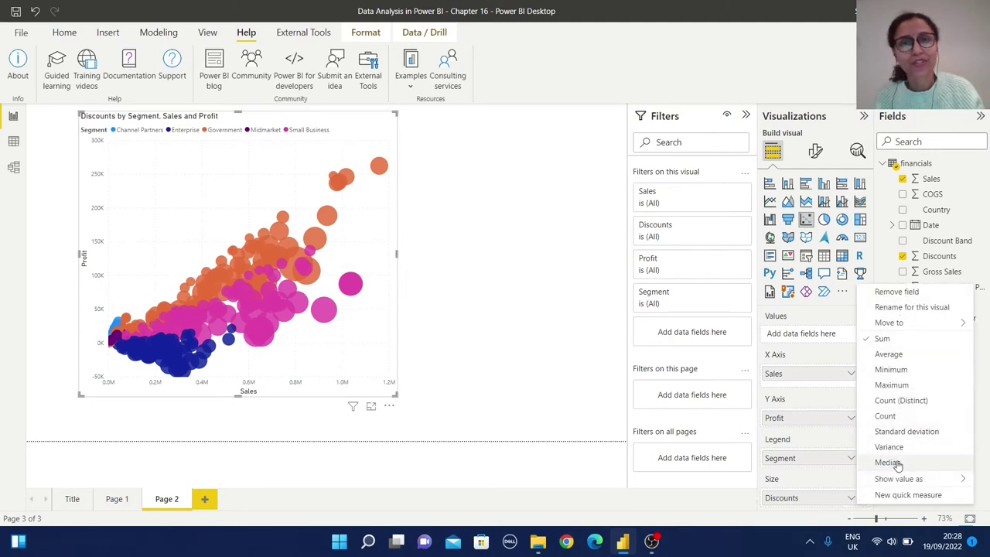
{"action": "left_click", "coordinate": [727, 494]}
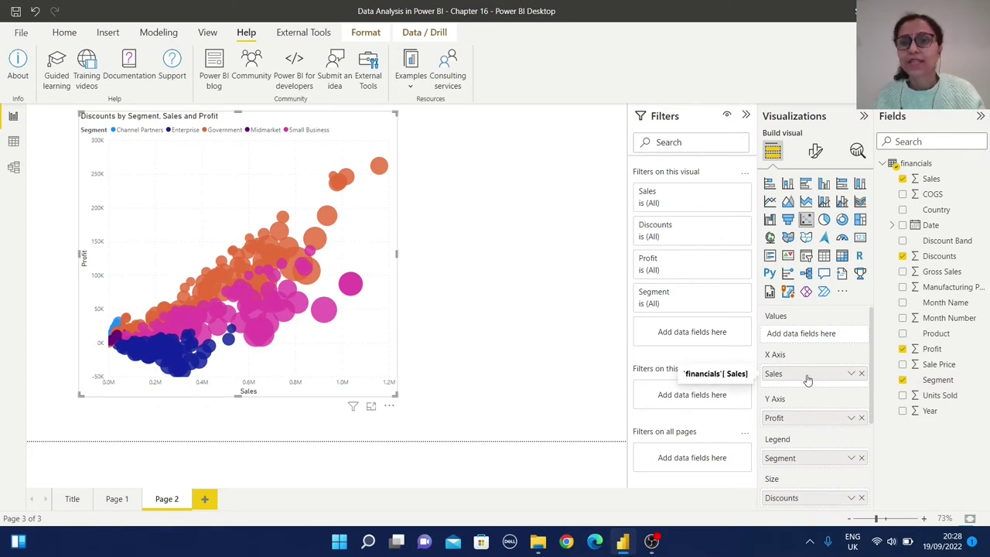
Review the summarization options of the bubble chart's Sales, Profit and Discounts fields
{"action": "left_click", "coordinate": [850, 375]}
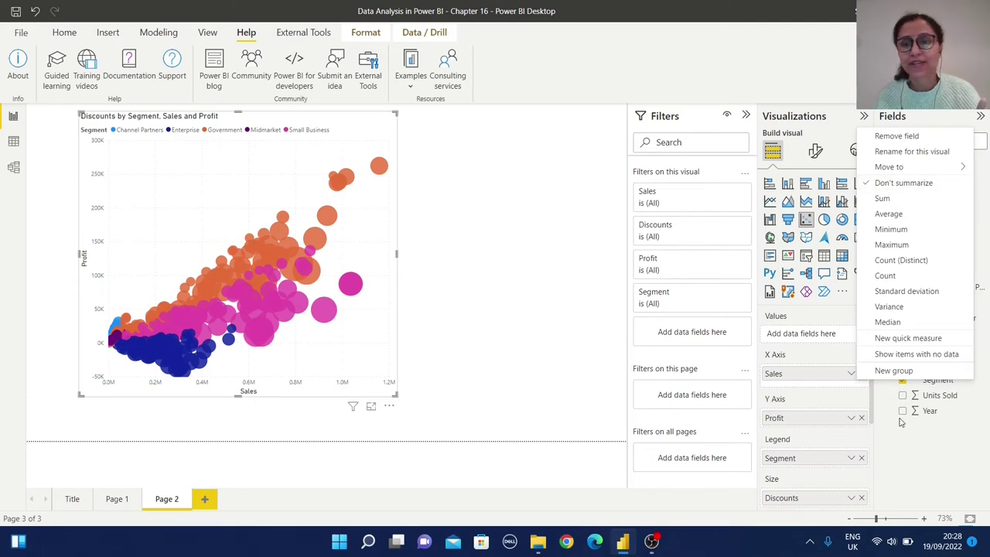
{"action": "left_click", "coordinate": [911, 456]}
{"action": "left_click", "coordinate": [851, 417]}
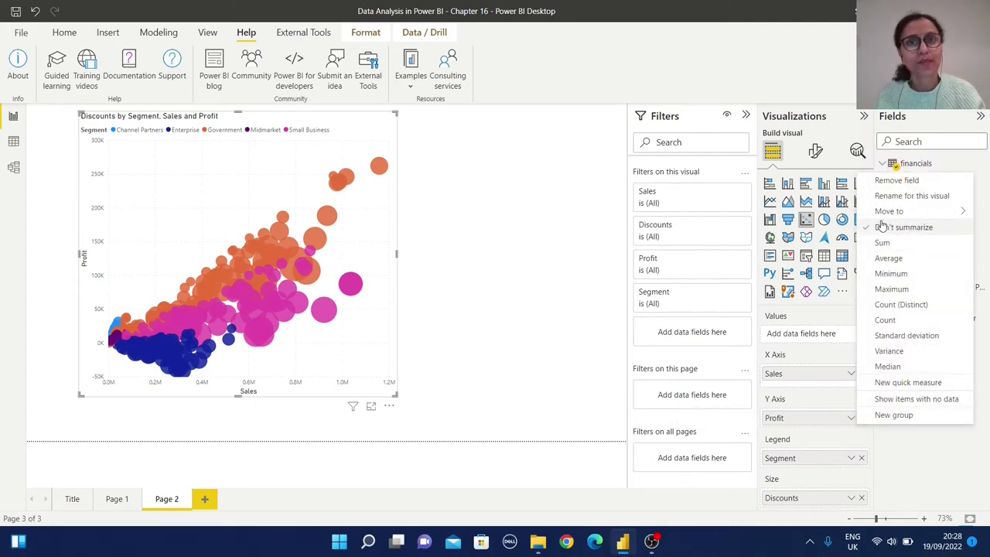
{"action": "left_click", "coordinate": [910, 454]}
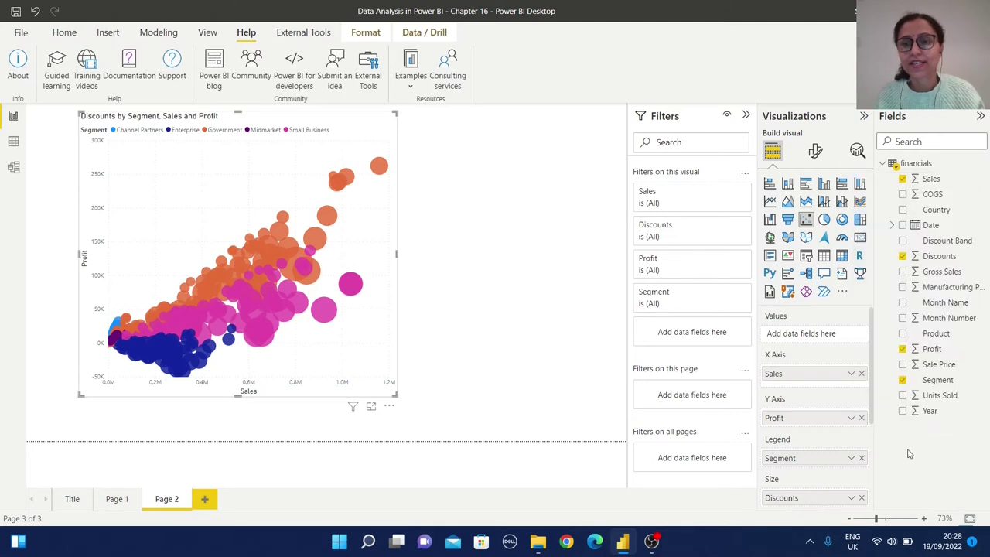
{"action": "left_click", "coordinate": [852, 498]}
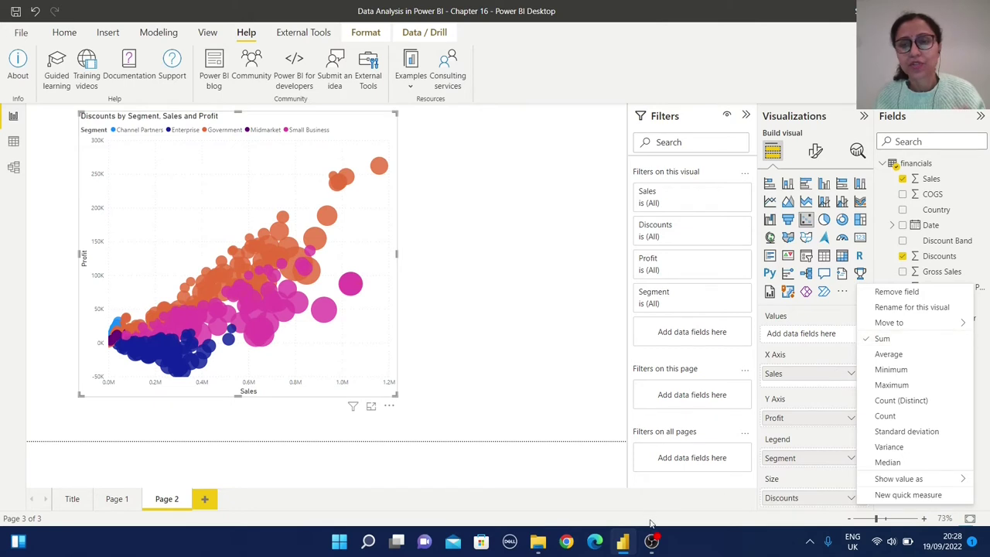
{"action": "left_click", "coordinate": [708, 500]}
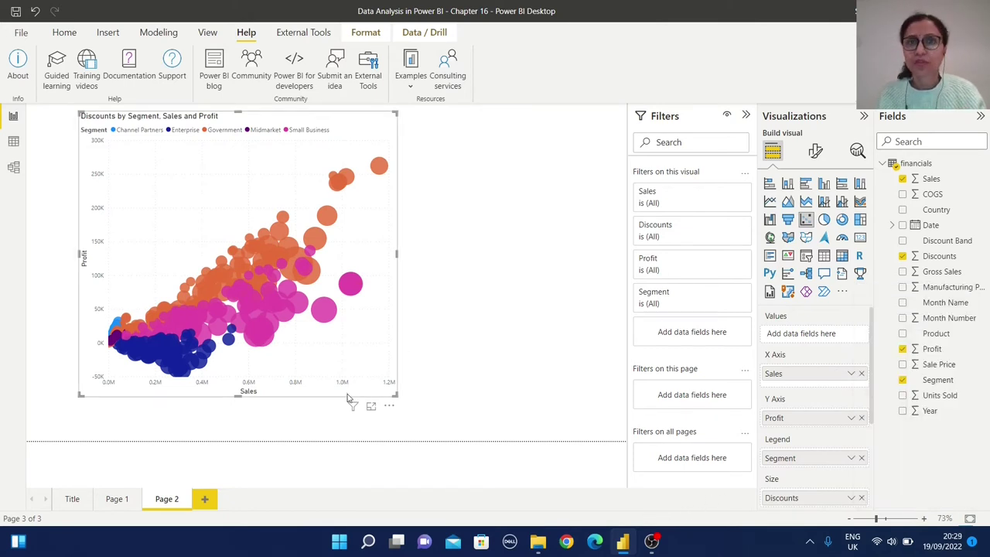
Set the marker size for all series of the bubble chart to -27 px
{"action": "left_click", "coordinate": [817, 154]}
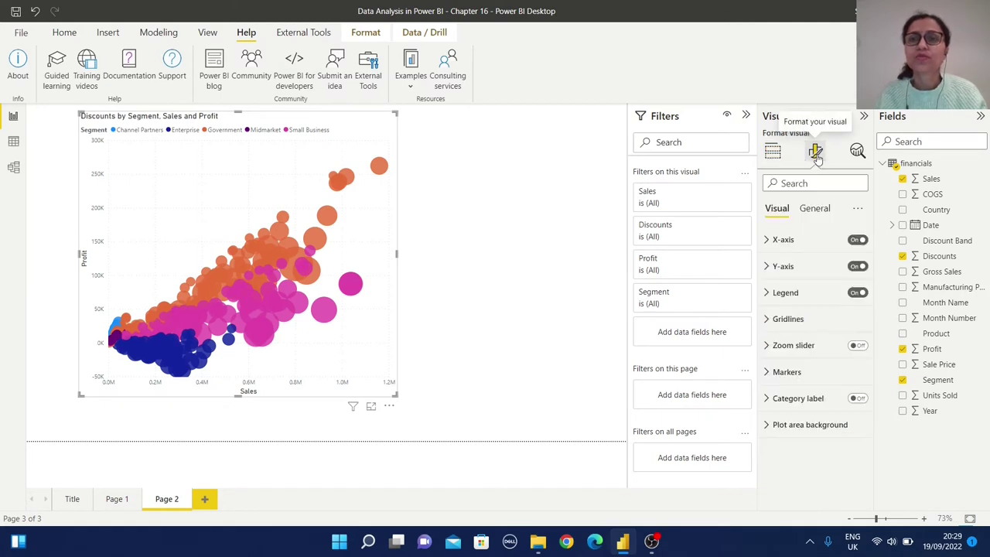
{"action": "left_click", "coordinate": [768, 376]}
{"action": "scroll", "coordinate": [810, 455], "scroll_direction": "down", "scroll_amount": 3}
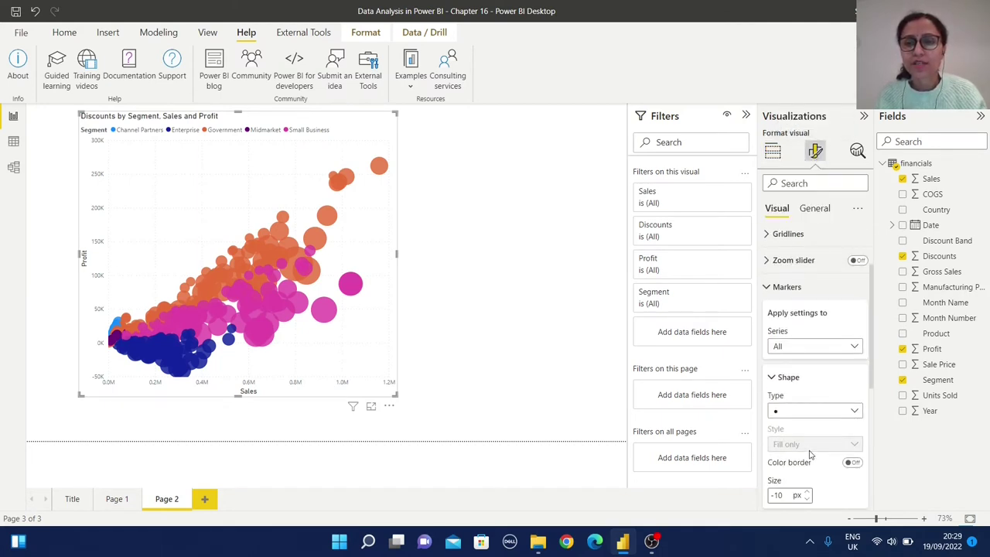
{"action": "scroll", "coordinate": [810, 455], "scroll_direction": "up", "scroll_amount": 5}
{"action": "scroll", "coordinate": [808, 430], "scroll_direction": "down", "scroll_amount": 1}
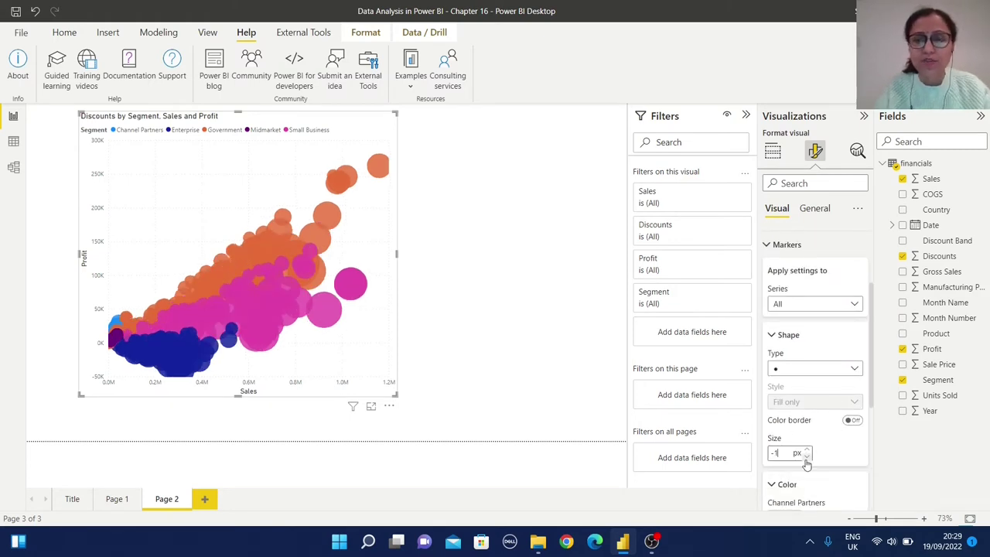
{"action": "left_click", "coordinate": [806, 457]}
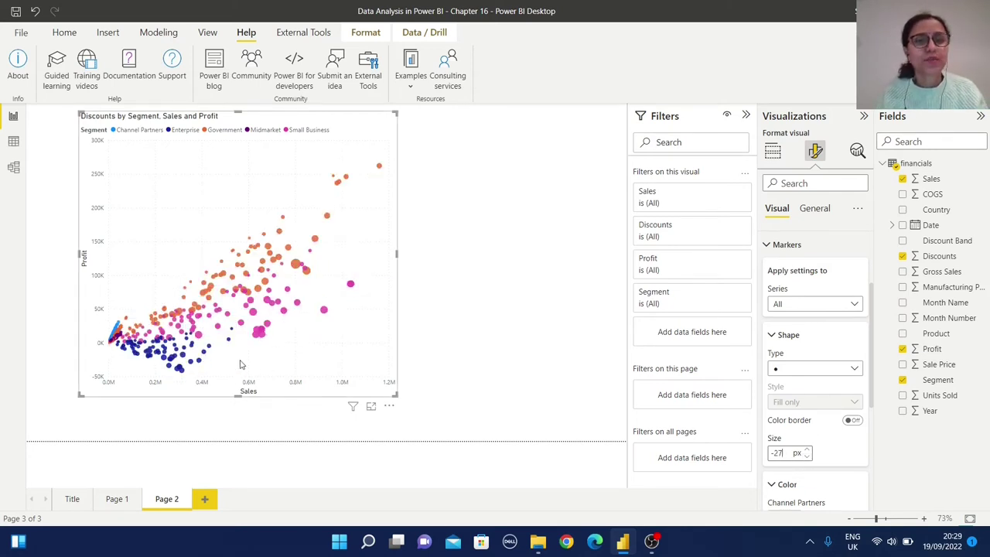
{"action": "left_click", "coordinate": [783, 334]}
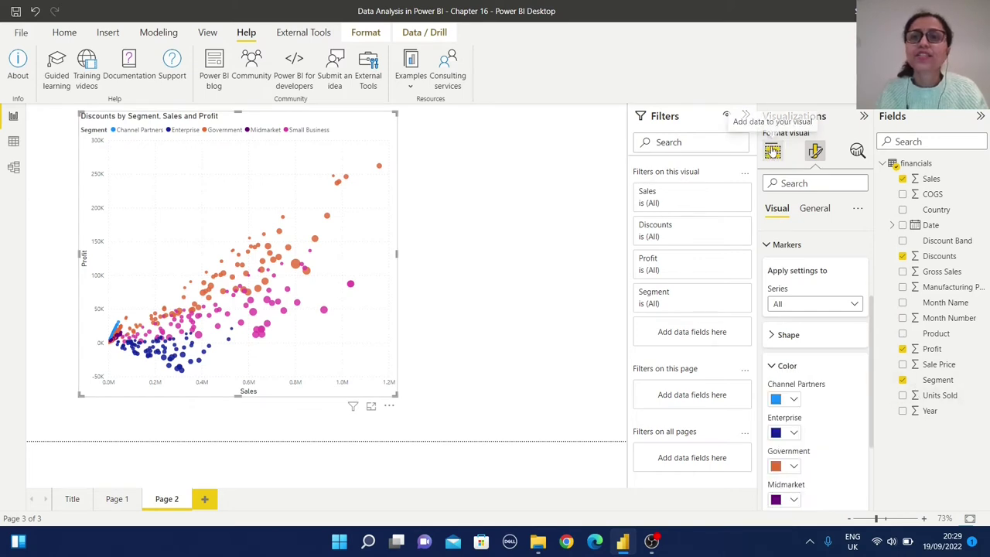
Check which analytics options are available for the unsummarized bubble chart
{"action": "left_click", "coordinate": [773, 152]}
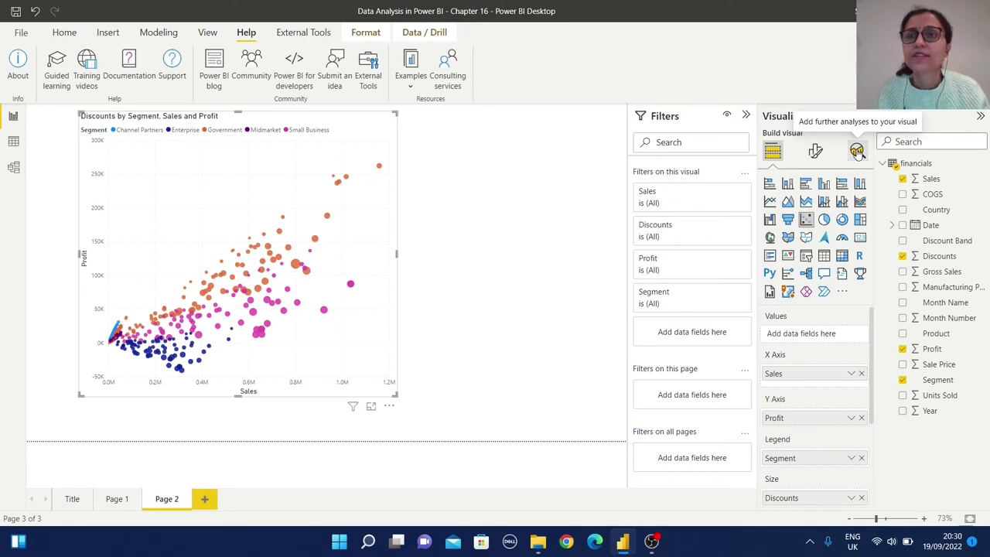
{"action": "left_click", "coordinate": [857, 151]}
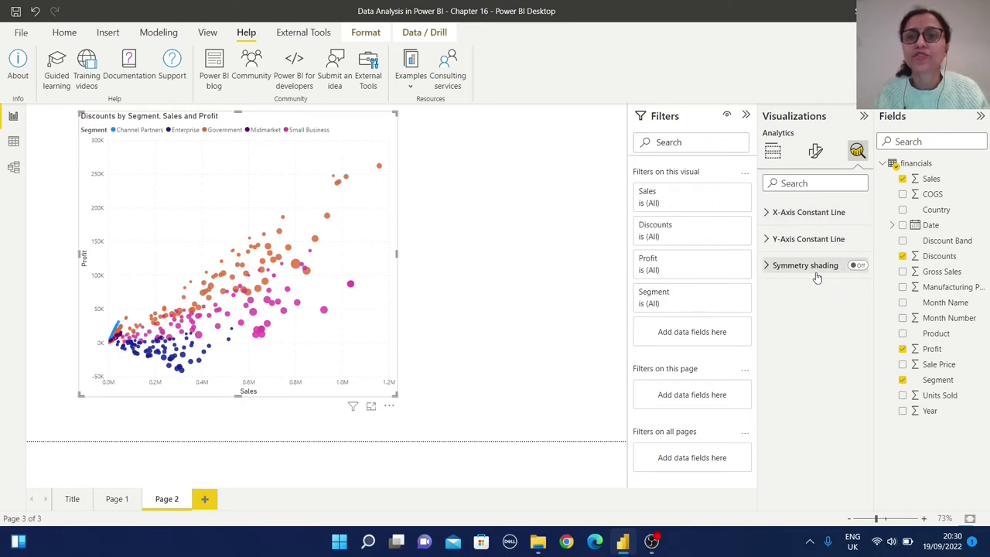
{"action": "left_click", "coordinate": [496, 416]}
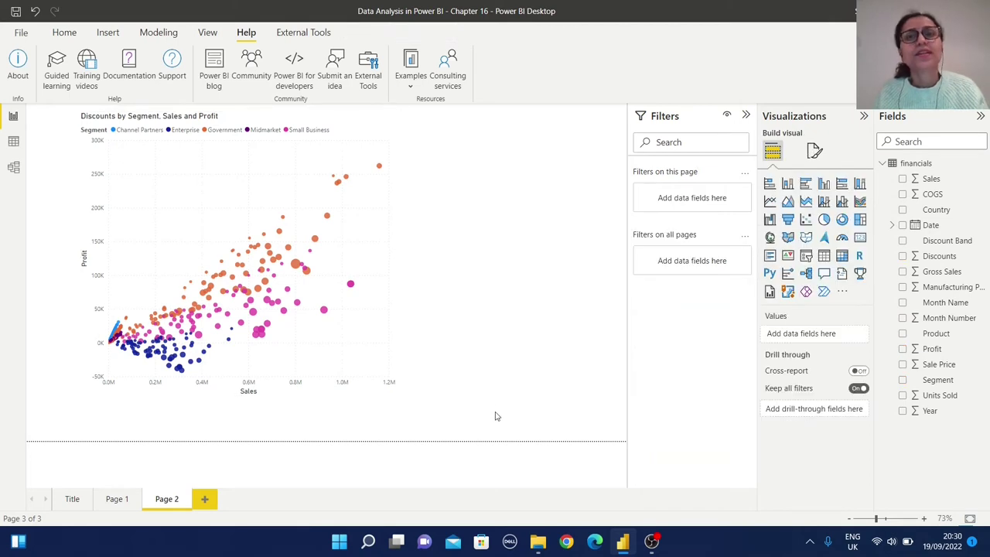
Duplicate the bubble chart on Page 2, then arrange the charts side by side with the original moved to the page edge and made smaller
{"action": "left_click", "coordinate": [372, 394]}
{"action": "left_click", "coordinate": [500, 357]}
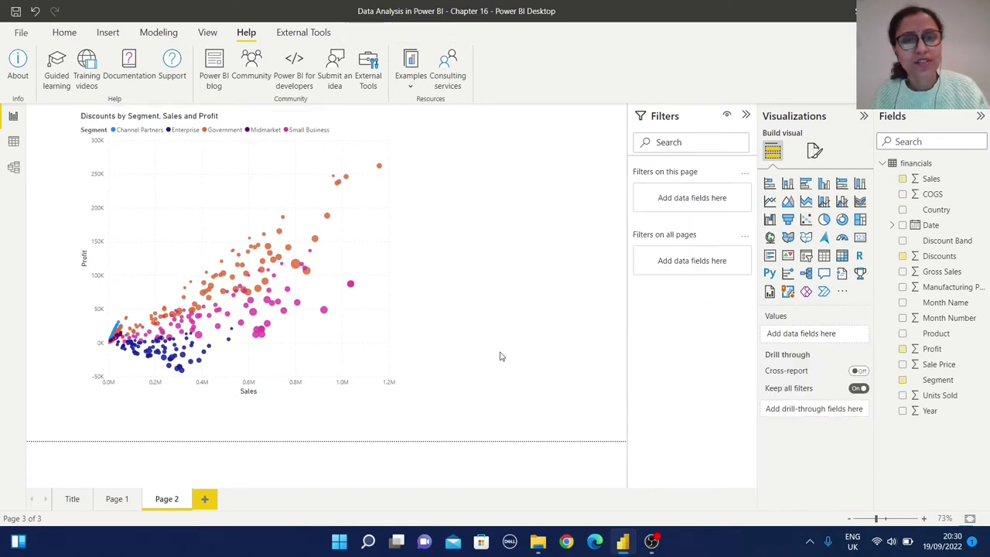
{"action": "key", "text": "ctrl+v"}
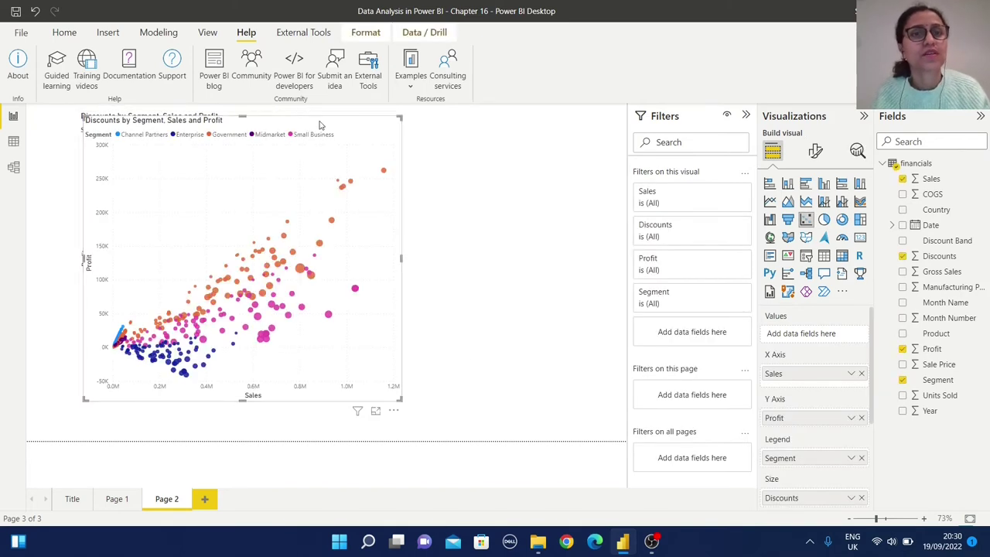
{"action": "left_click_drag", "start_coordinate": [320, 126], "coordinate": [588, 133]}
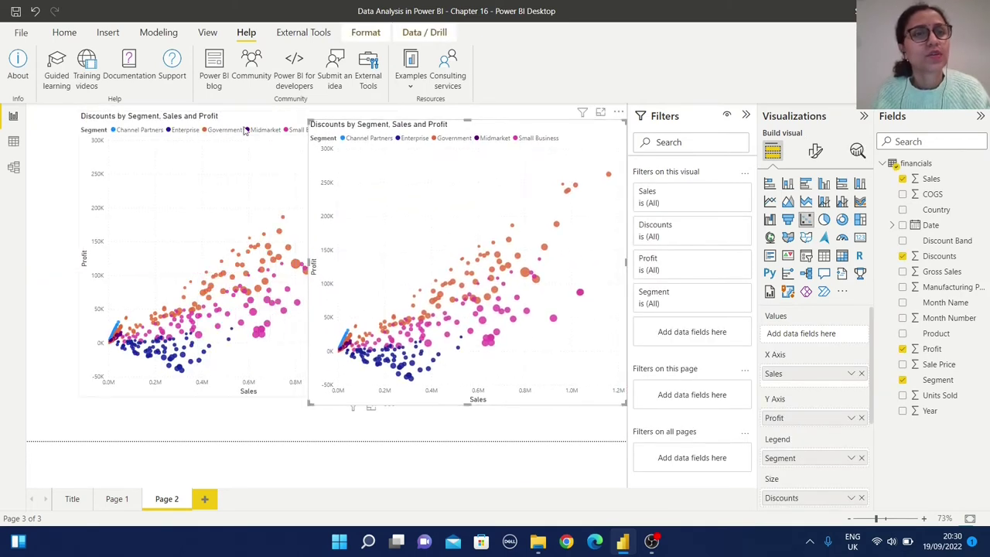
{"action": "left_click", "coordinate": [218, 128]}
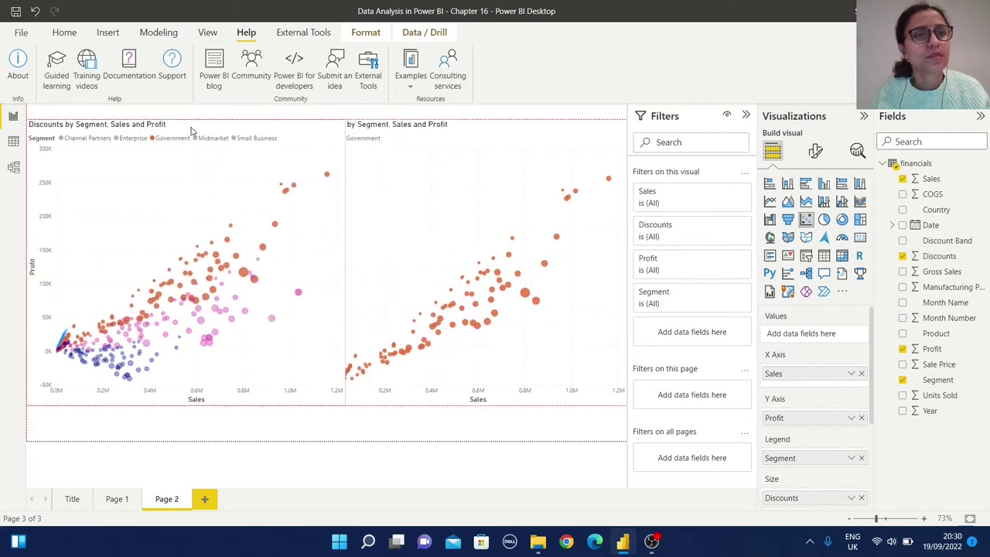
{"action": "left_click_drag", "start_coordinate": [344, 401], "coordinate": [254, 387]}
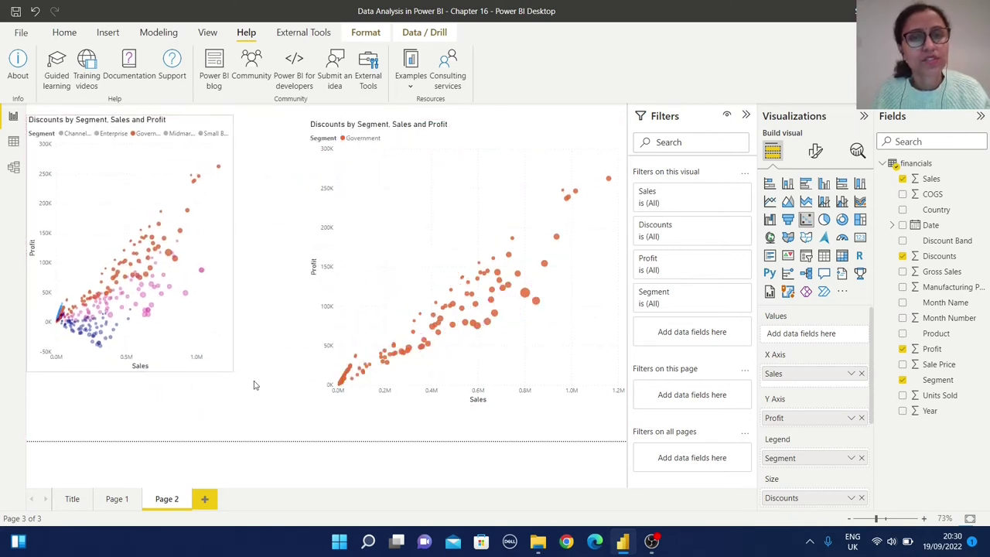
In the copied bubble chart, move Segment from the legend to the values and summarize both Sales and Profit by Sum
{"action": "left_click", "coordinate": [444, 154]}
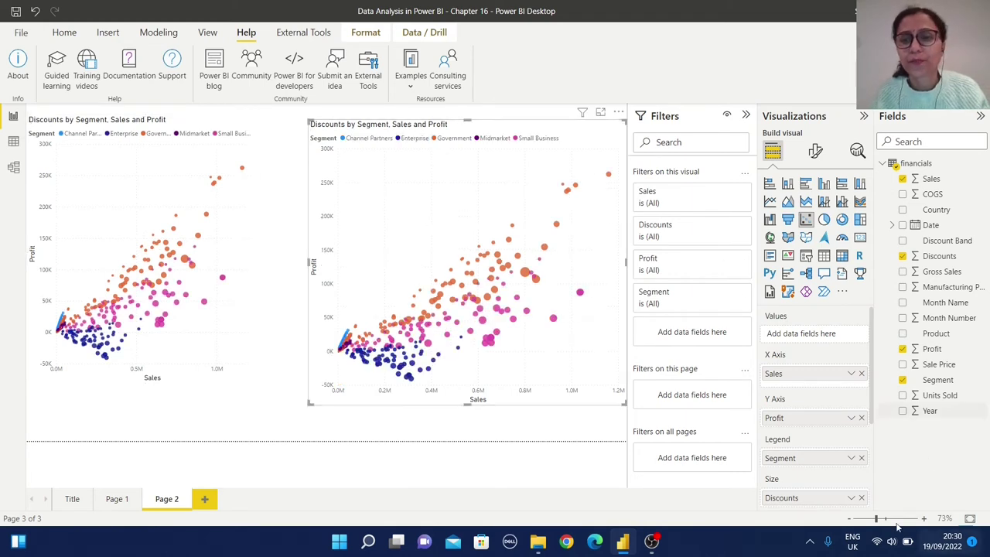
{"action": "left_click_drag", "start_coordinate": [791, 462], "coordinate": [797, 337]}
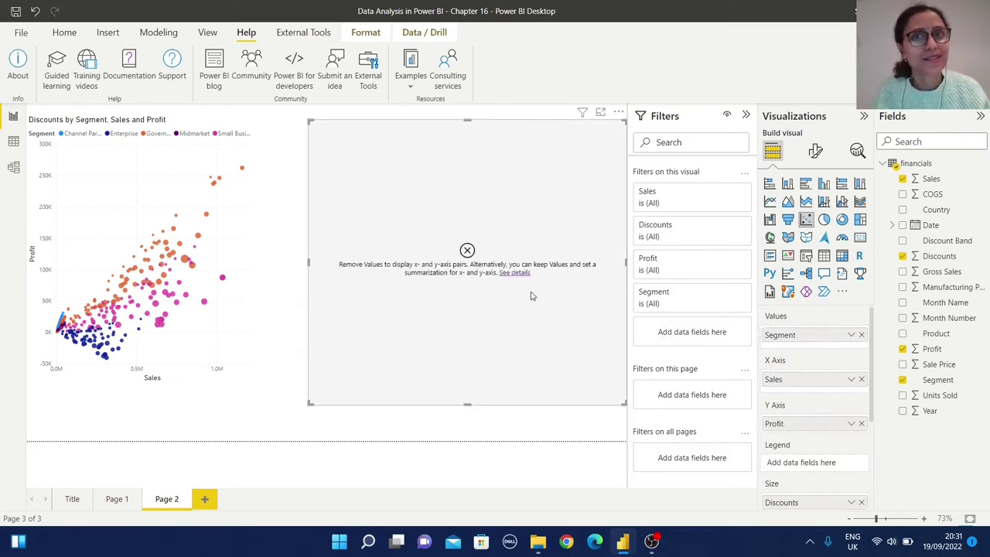
{"action": "left_click", "coordinate": [850, 379]}
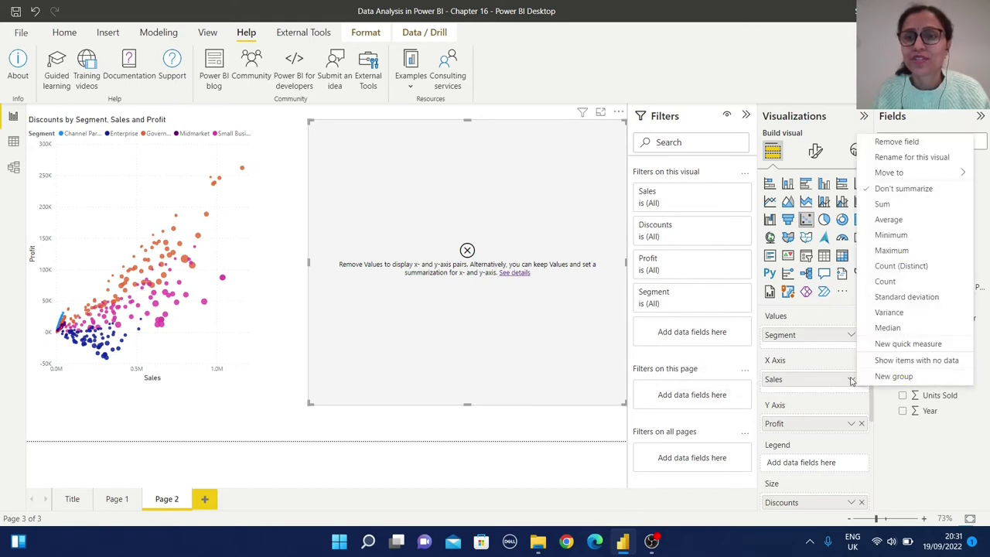
{"action": "left_click", "coordinate": [882, 204]}
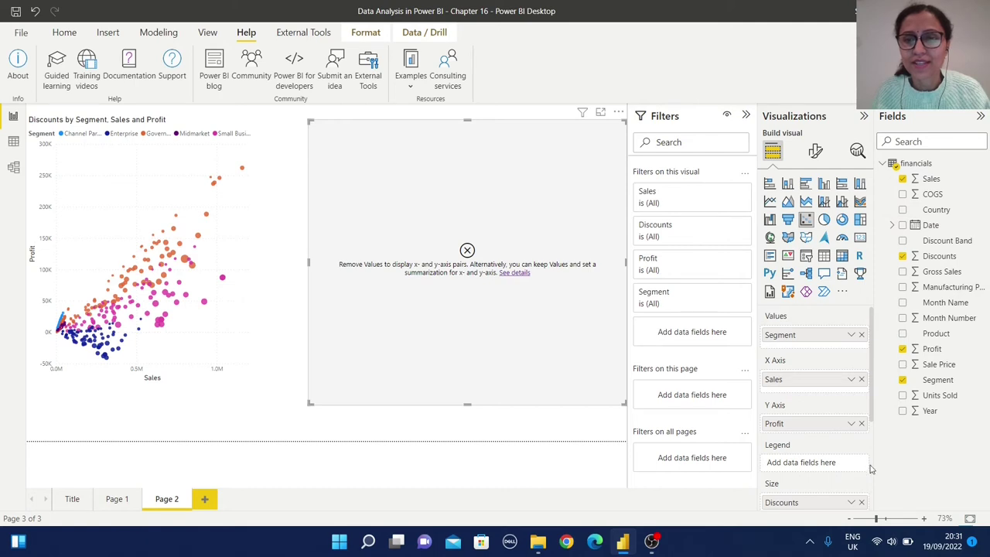
{"action": "left_click", "coordinate": [851, 424]}
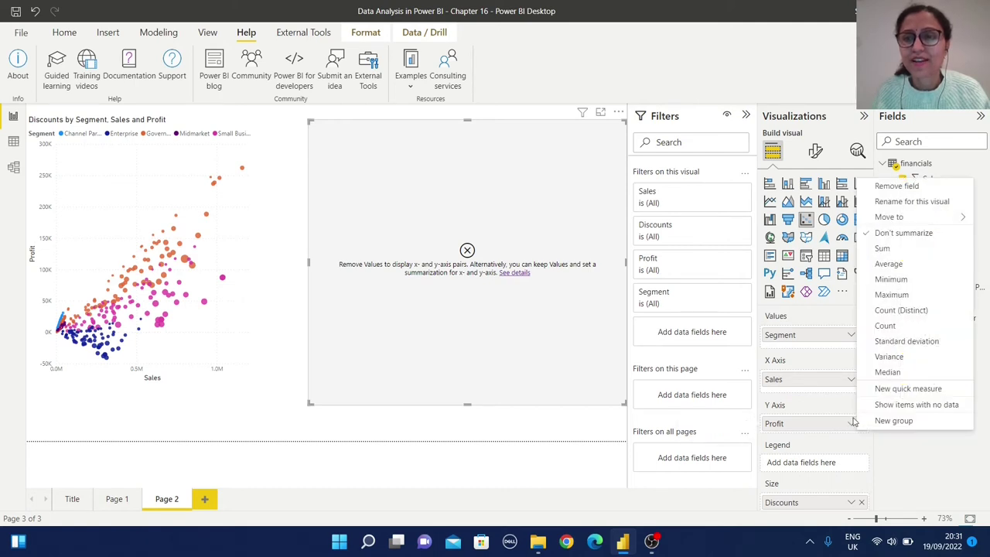
{"action": "left_click", "coordinate": [882, 249]}
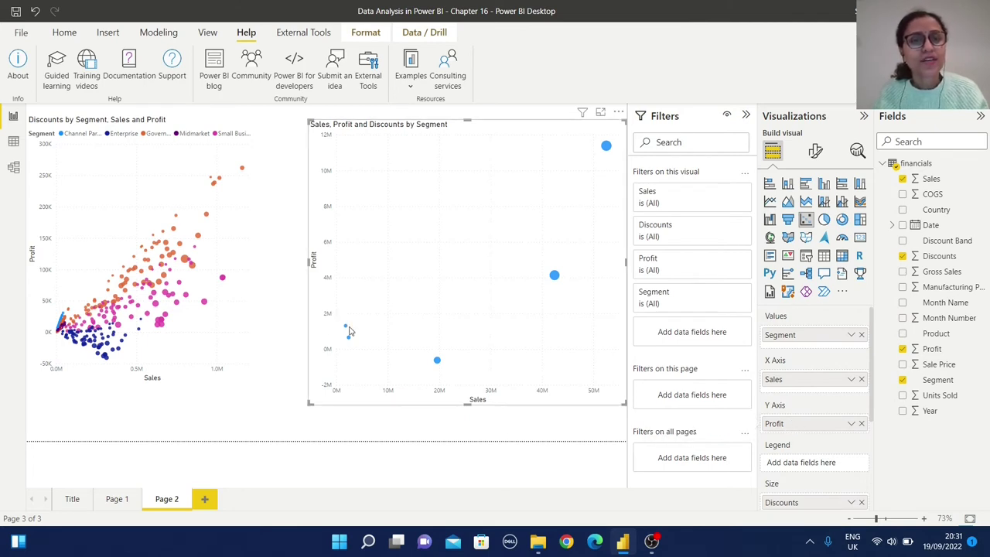
Examine the data points of the summarized bubble chart and the analytics options it offers
{"action": "mouse_move", "coordinate": [346, 328]}
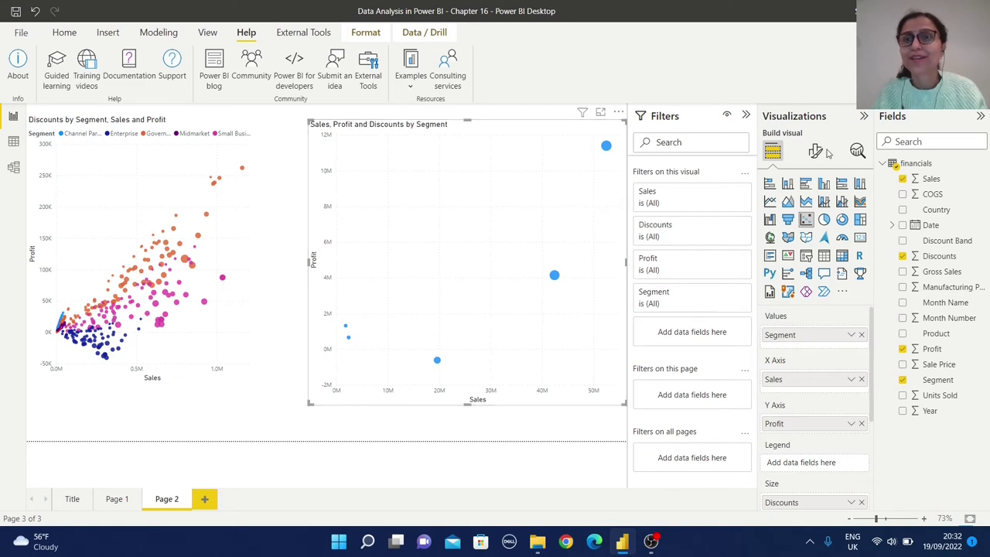
{"action": "left_click", "coordinate": [858, 151]}
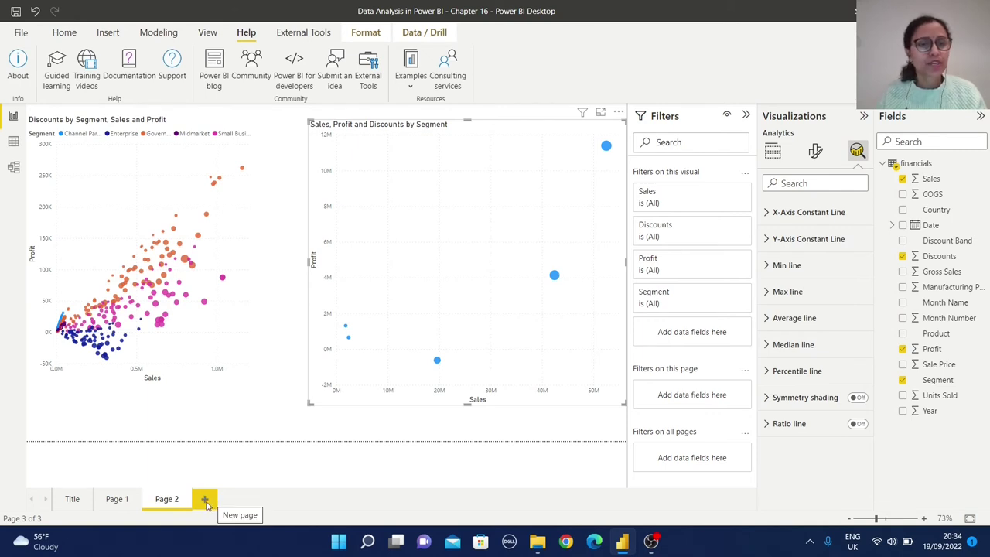
Add a new report page, paste a copy of Page 2's segment-coloured bubble chart onto it and enlarge the copy
{"action": "left_click", "coordinate": [206, 500]}
{"action": "left_click", "coordinate": [166, 501]}
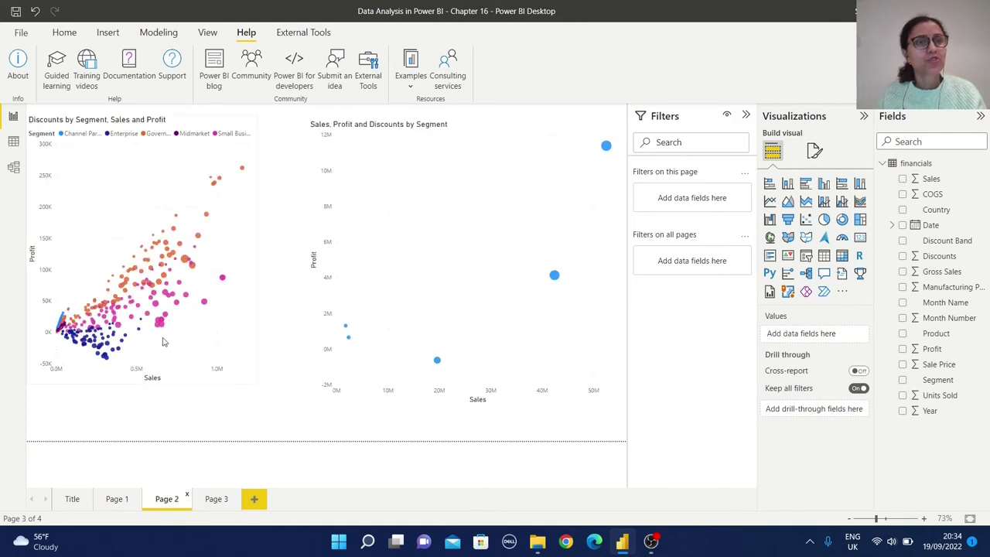
{"action": "left_click", "coordinate": [99, 381]}
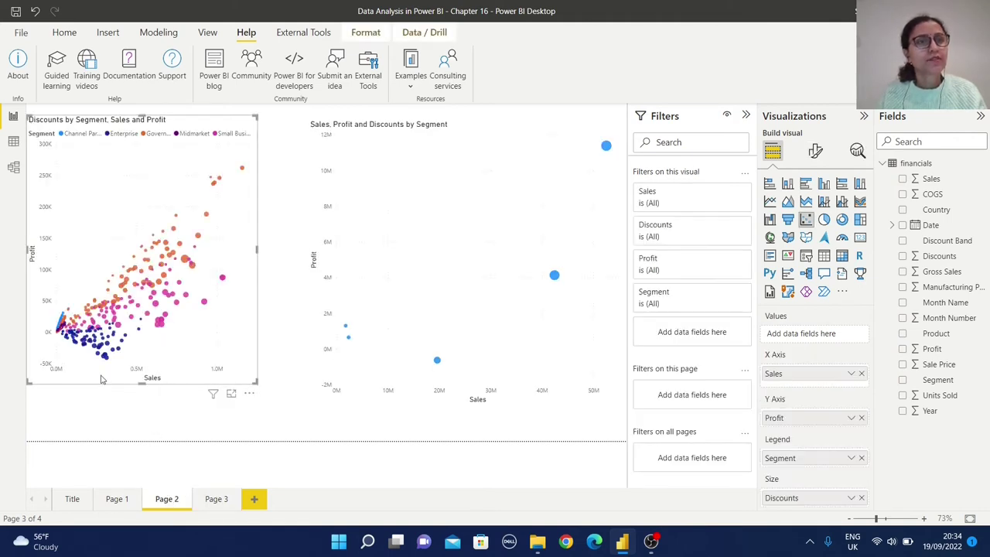
{"action": "left_click", "coordinate": [216, 499]}
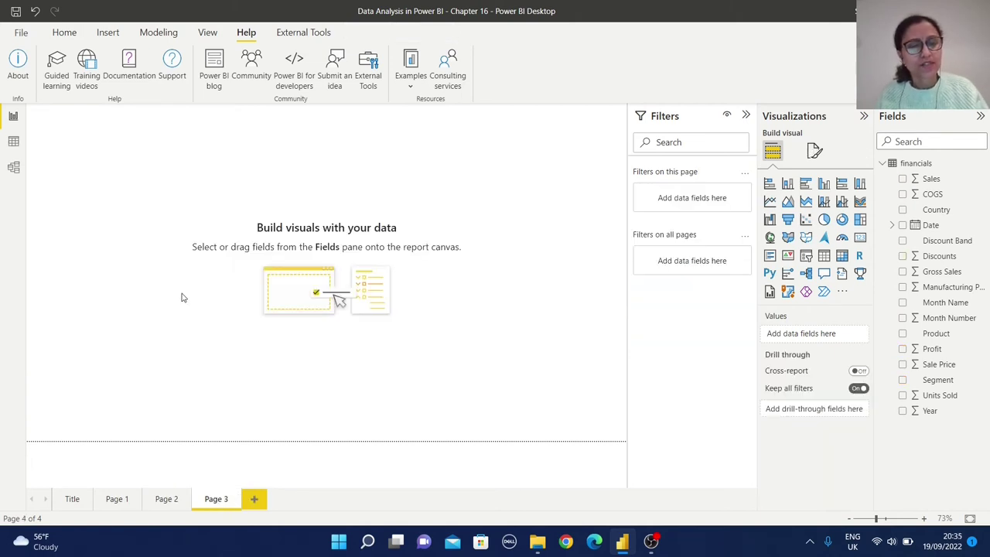
{"action": "key", "text": "ctrl+v"}
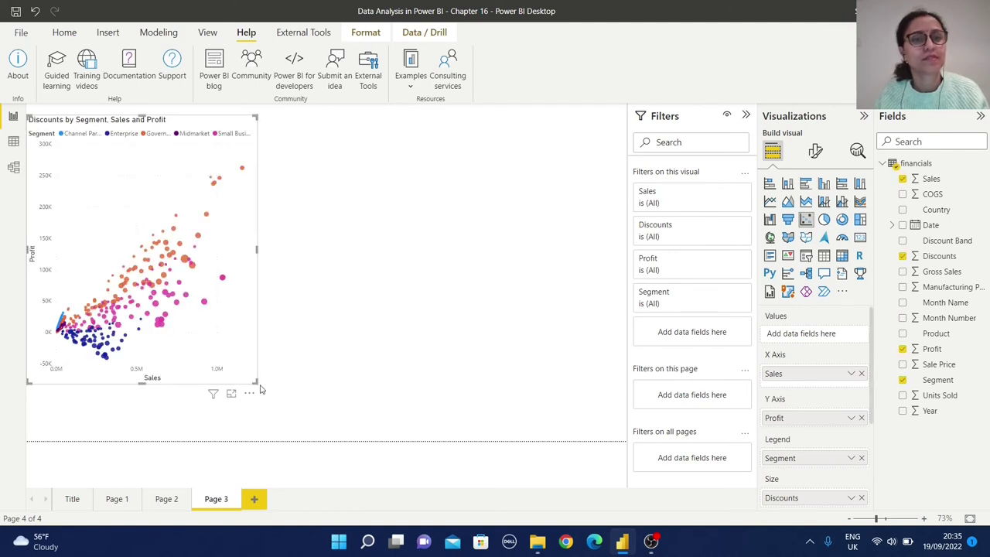
{"action": "left_click_drag", "start_coordinate": [253, 381], "coordinate": [413, 393]}
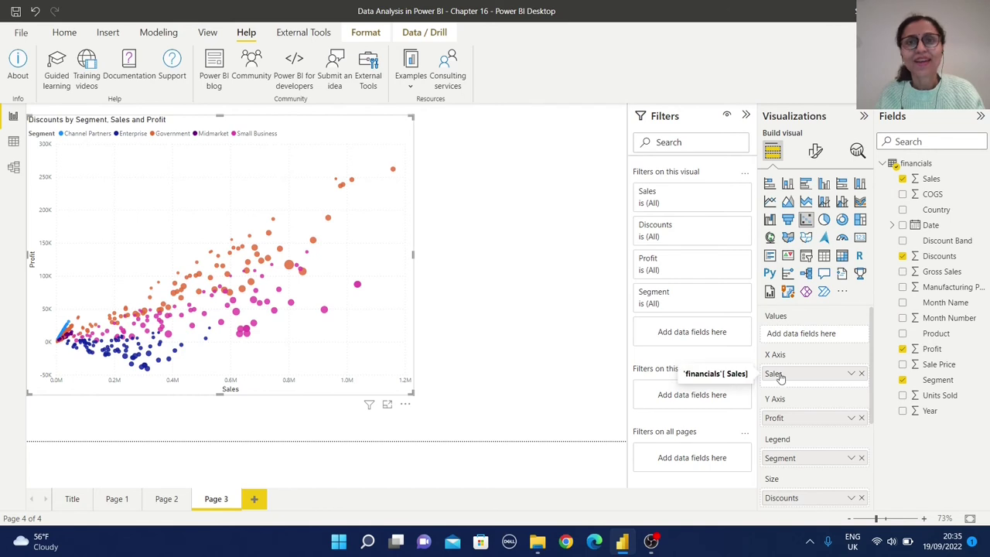
Turn the Page 3 chart into a dot plot by replacing Sales with Country on the X axis and summarizing Profit by Sum
{"action": "left_click", "coordinate": [862, 373]}
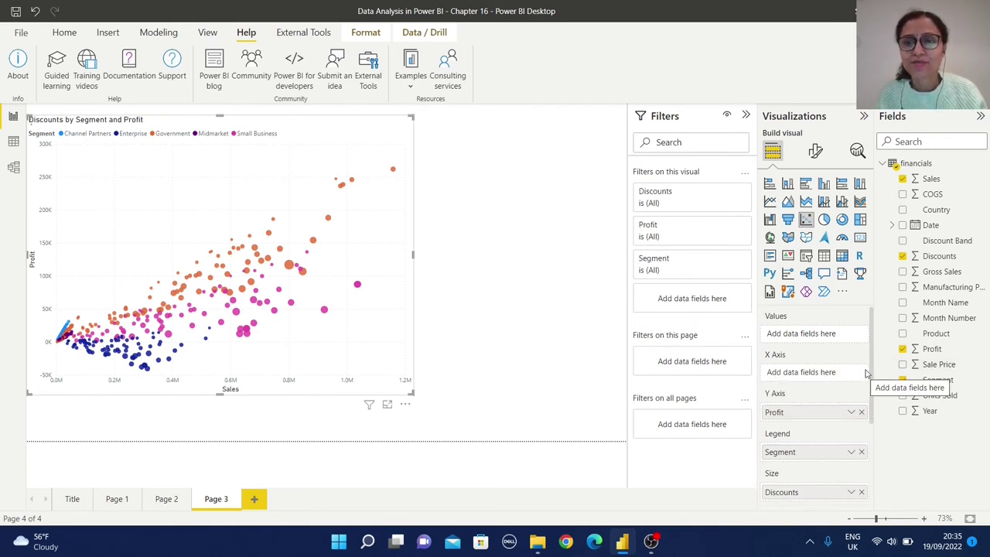
{"action": "left_click_drag", "start_coordinate": [939, 211], "coordinate": [814, 376]}
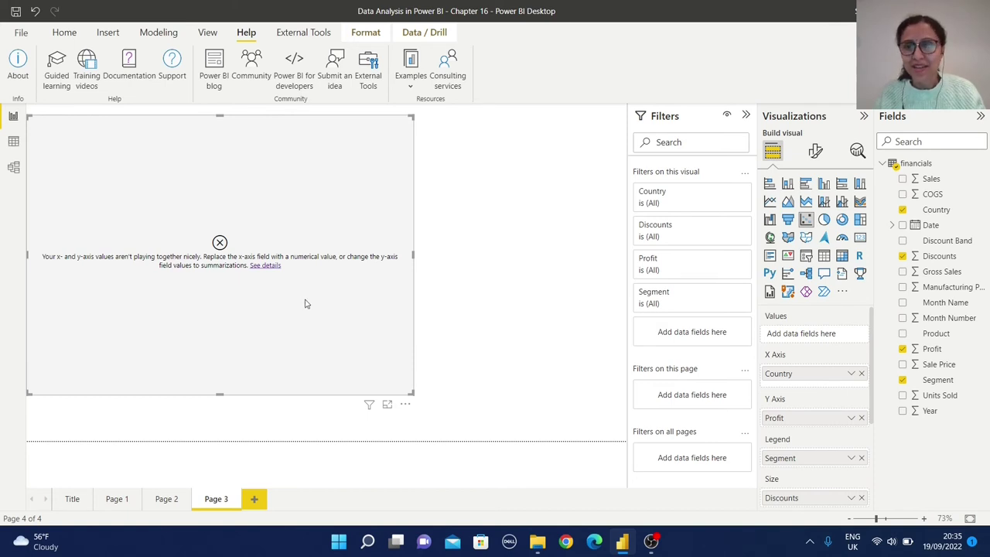
{"action": "left_click", "coordinate": [850, 418]}
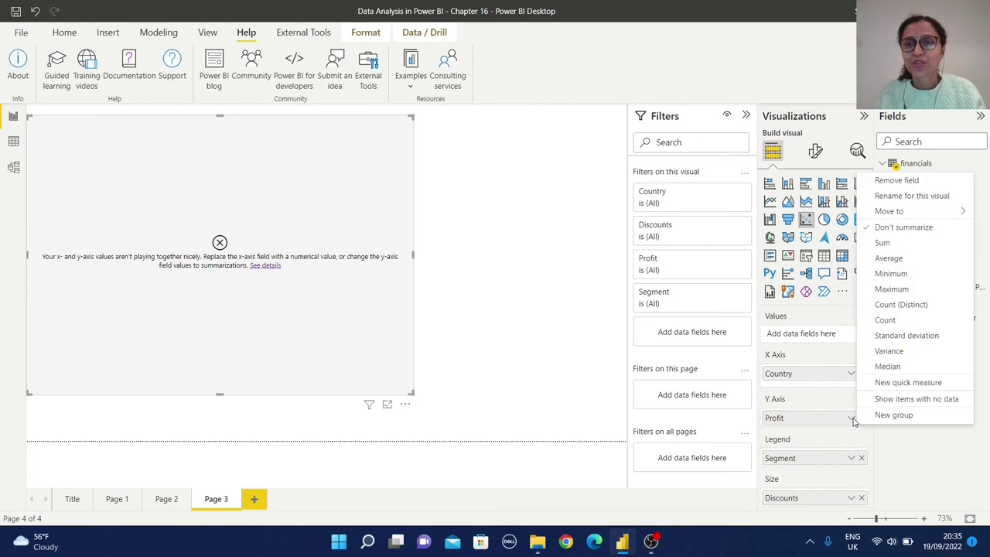
{"action": "left_click", "coordinate": [882, 244]}
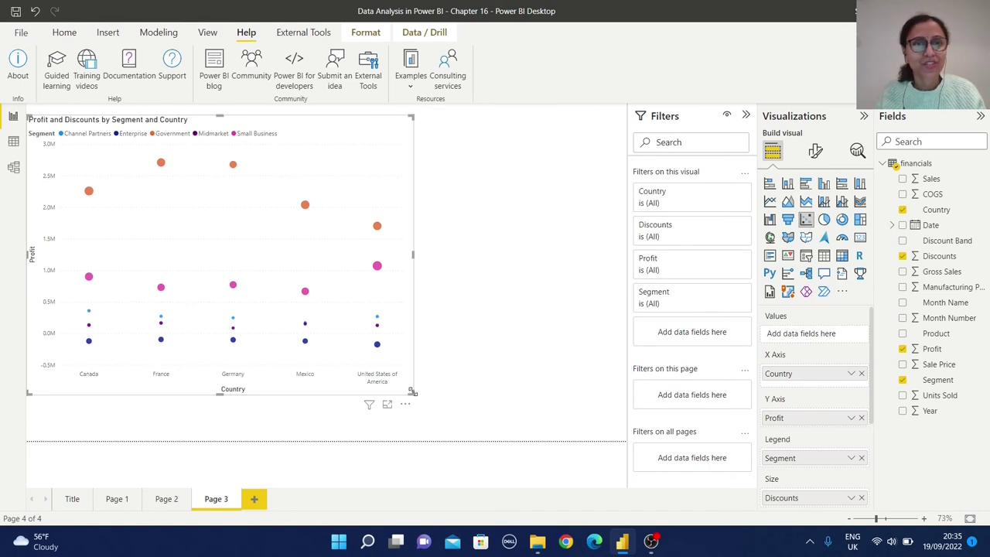
Enlarge the Page 3 dot plot and change the marker shape of all series to squares
{"action": "left_click_drag", "start_coordinate": [422, 398], "coordinate": [468, 407]}
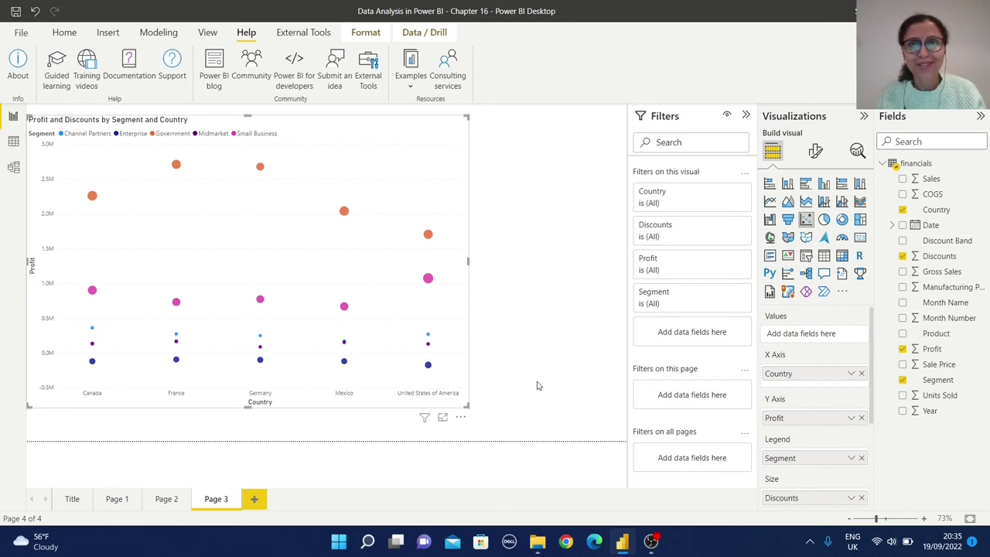
{"action": "left_click", "coordinate": [816, 153]}
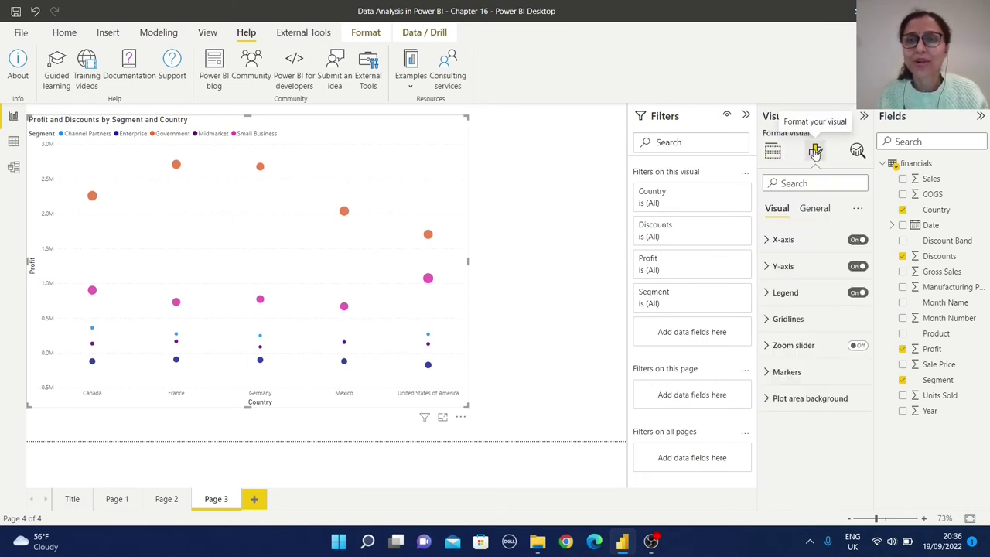
{"action": "left_click", "coordinate": [767, 372]}
{"action": "scroll", "coordinate": [812, 476], "scroll_direction": "down", "scroll_amount": 2}
{"action": "left_click", "coordinate": [781, 411]}
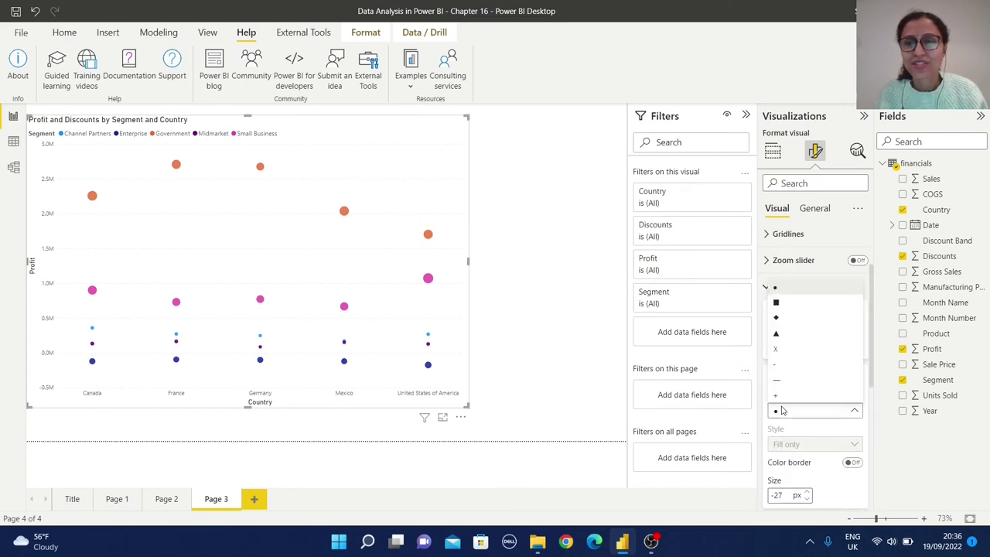
{"action": "left_click", "coordinate": [781, 308]}
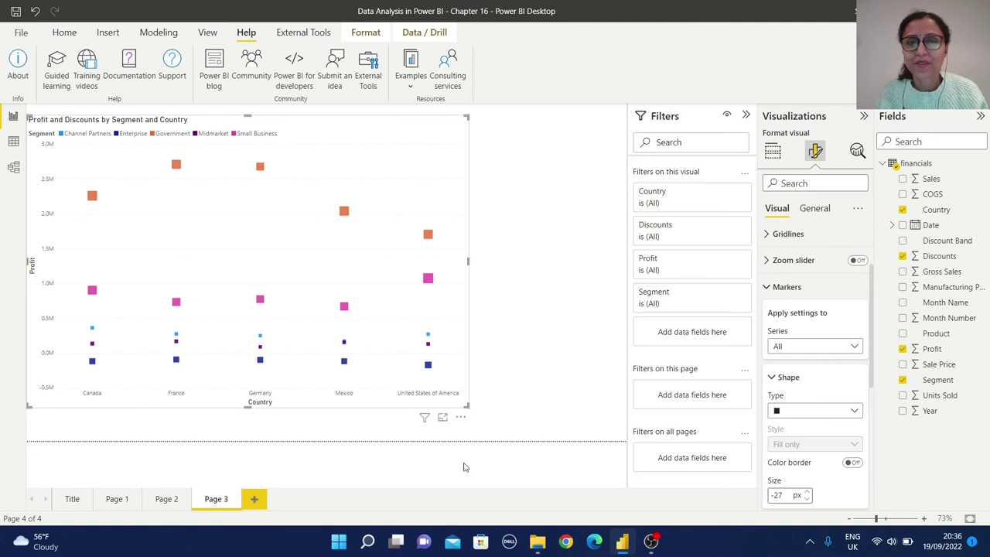
{"action": "left_click_drag", "start_coordinate": [468, 405], "coordinate": [488, 416]}
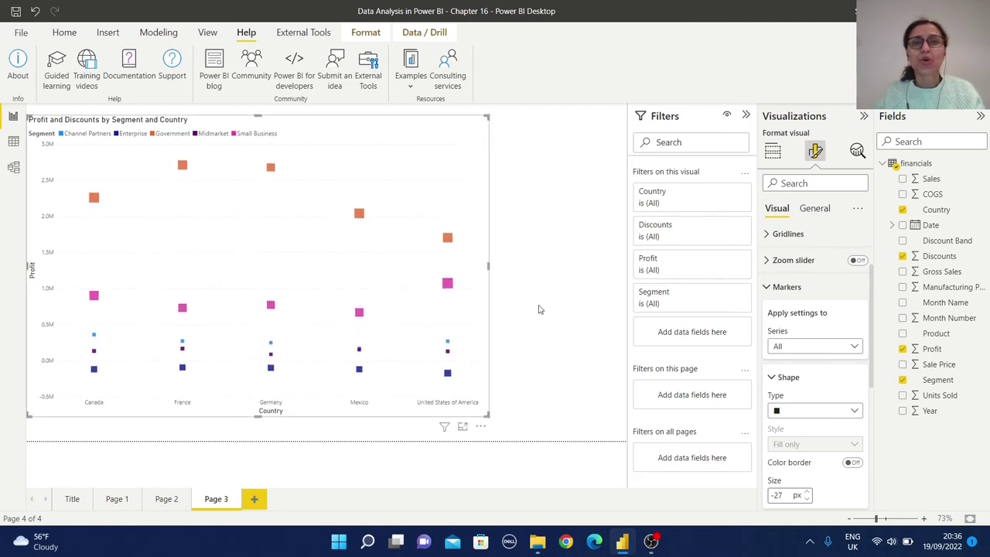
Add a median line and an average line to the dot plot
{"action": "left_click", "coordinate": [772, 152]}
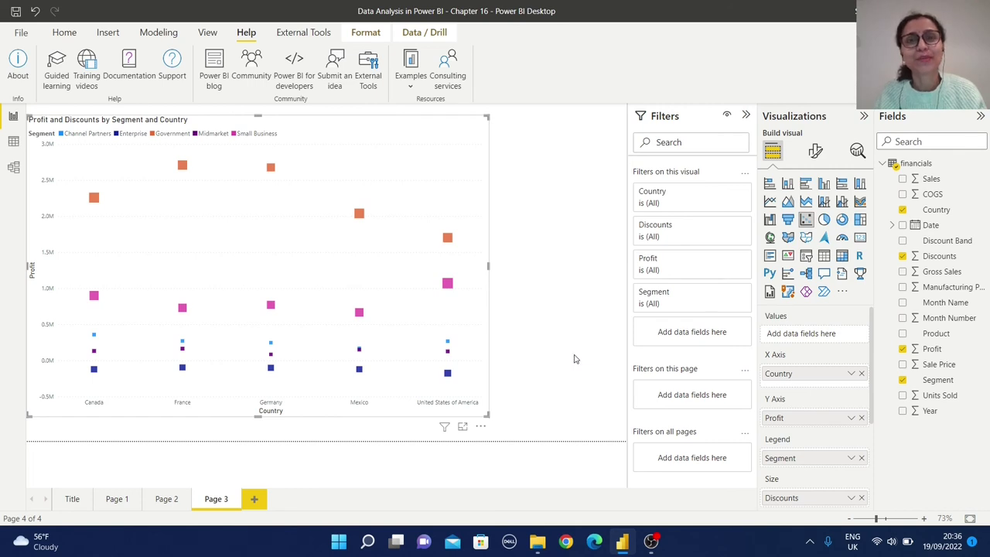
{"action": "left_click", "coordinate": [857, 150]}
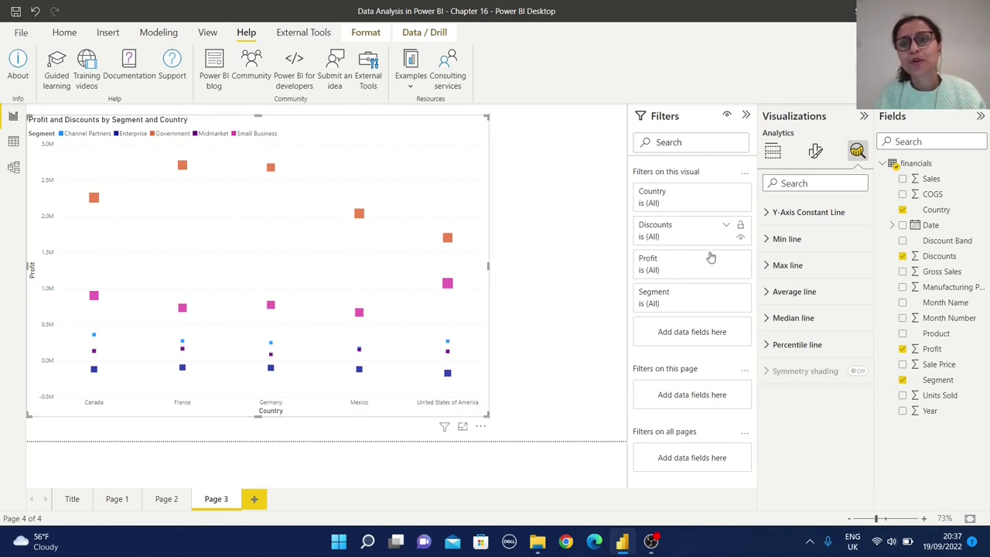
{"action": "left_click", "coordinate": [771, 321]}
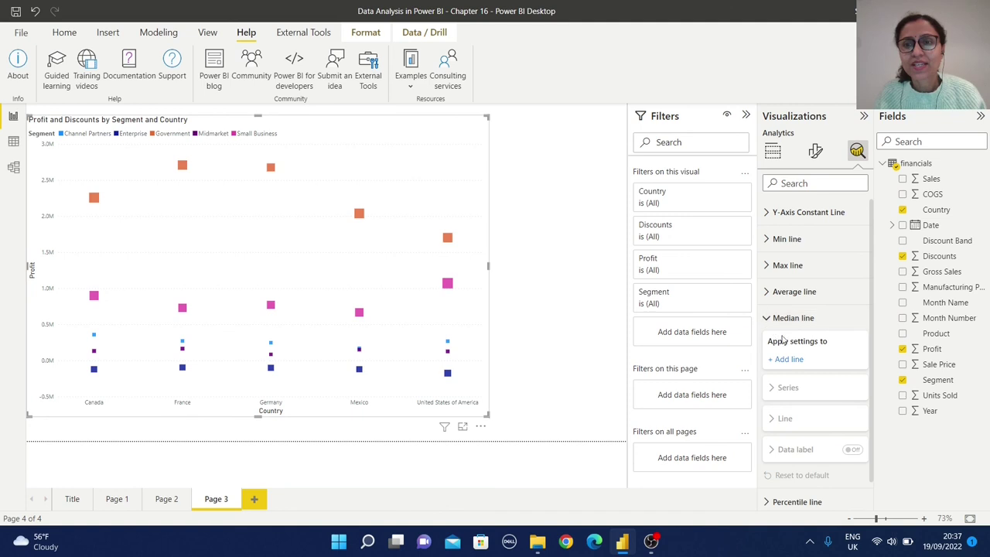
{"action": "left_click", "coordinate": [797, 360]}
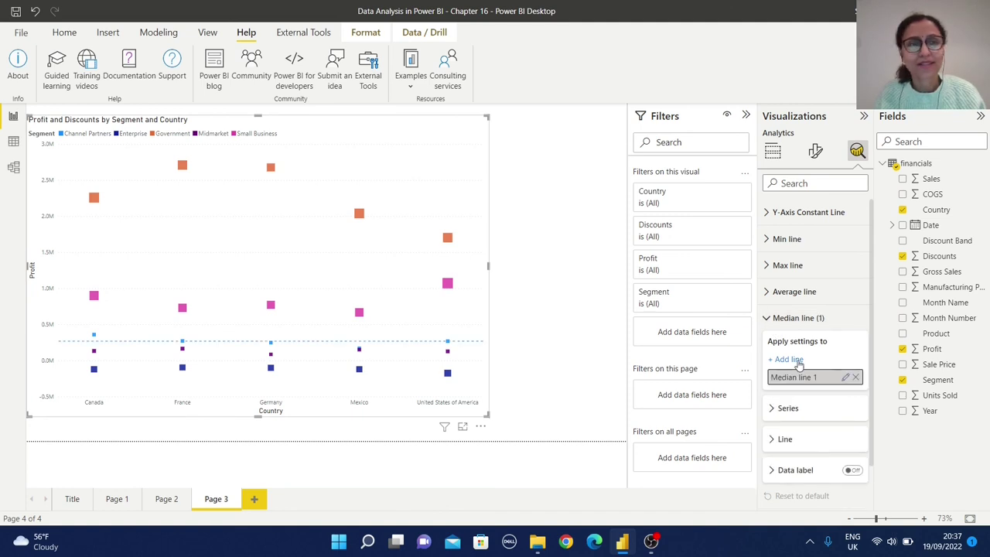
{"action": "left_click", "coordinate": [767, 293]}
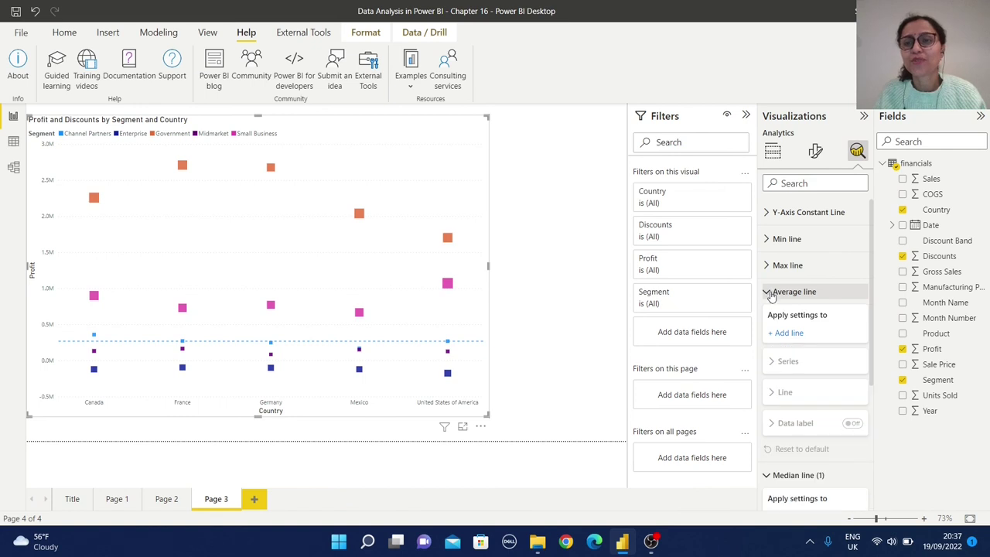
{"action": "left_click", "coordinate": [789, 334]}
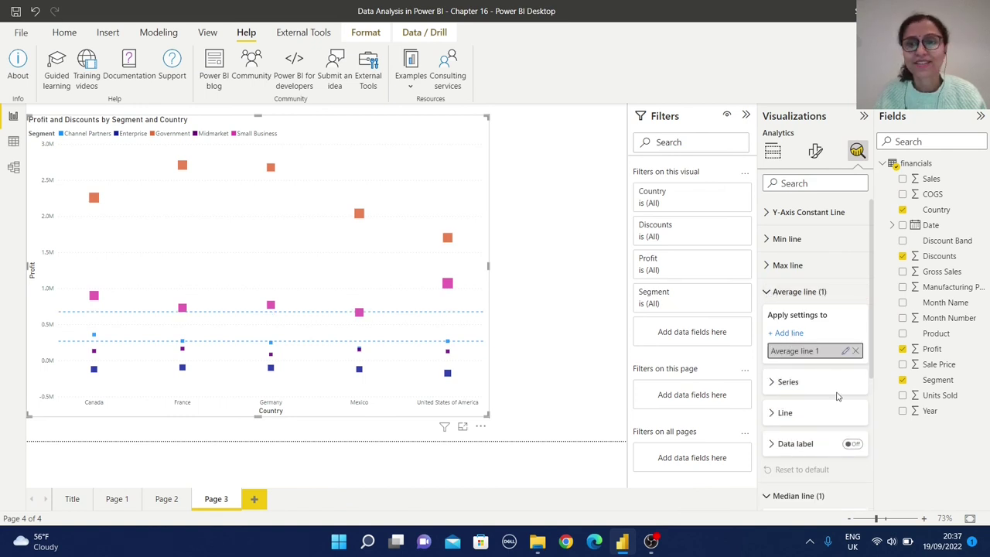
Turn on the data labels for both the average line and the median line
{"action": "scroll", "coordinate": [836, 395], "scroll_direction": "down", "scroll_amount": 2}
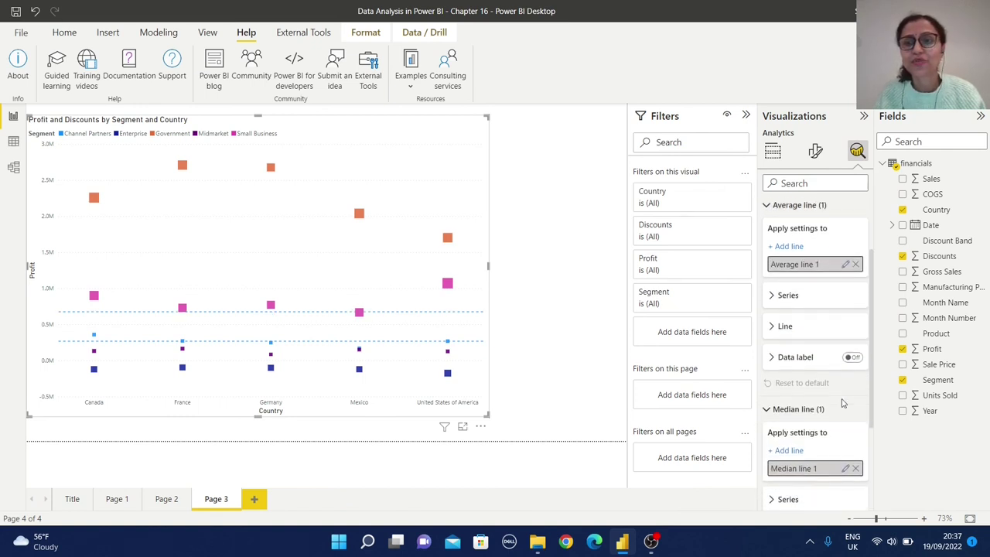
{"action": "left_click", "coordinate": [853, 351]}
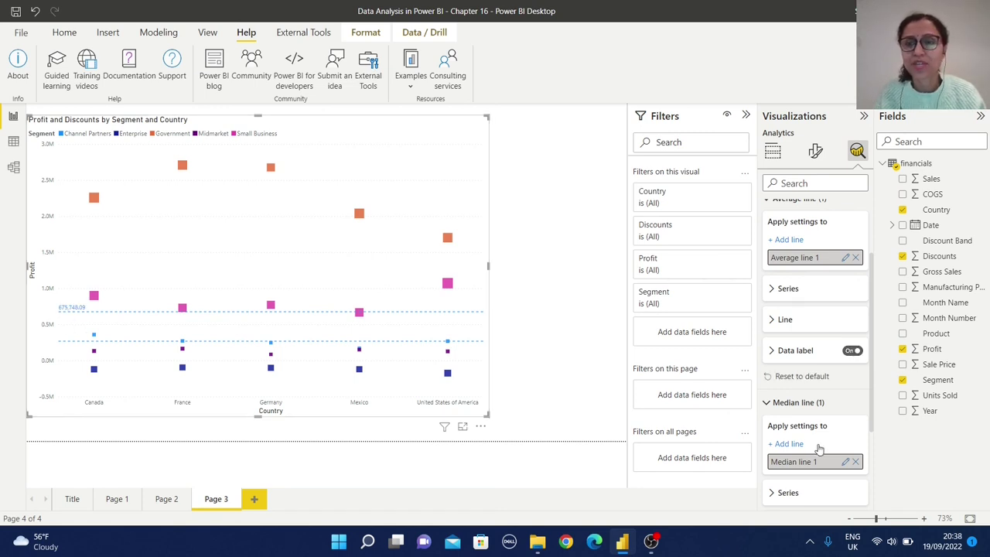
{"action": "scroll", "coordinate": [839, 433], "scroll_direction": "down", "scroll_amount": 3}
{"action": "left_click", "coordinate": [853, 418]}
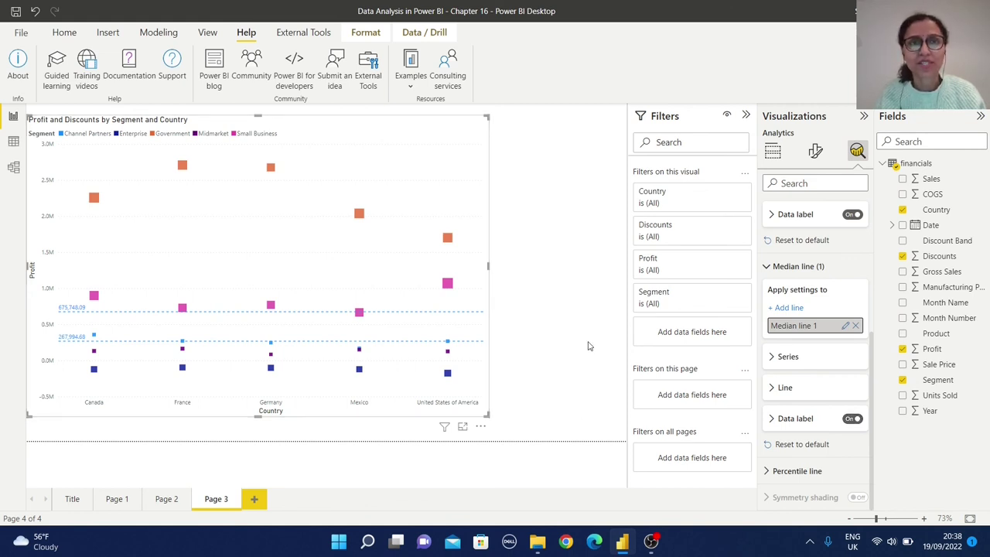